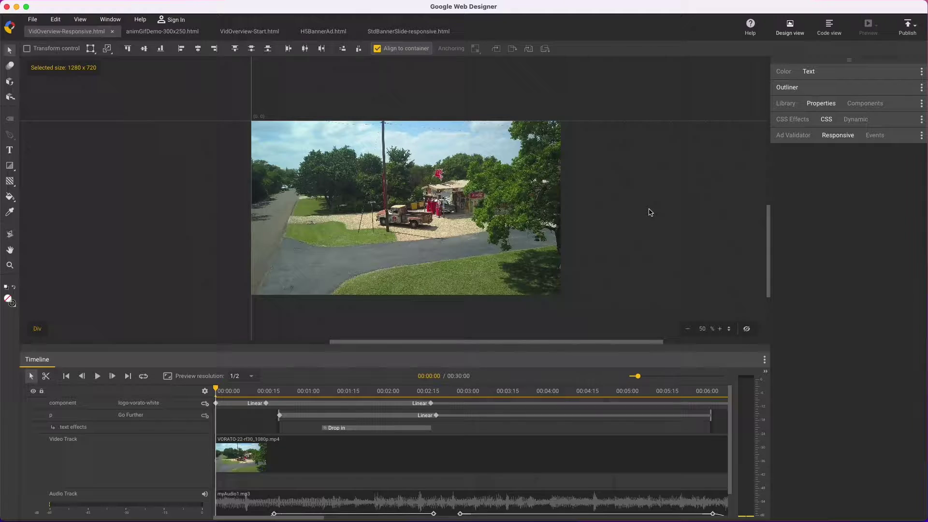
- Look at the Video option in the new file setup, then cancel without creating a file
{"action": "left_click", "coordinate": [33, 20]}
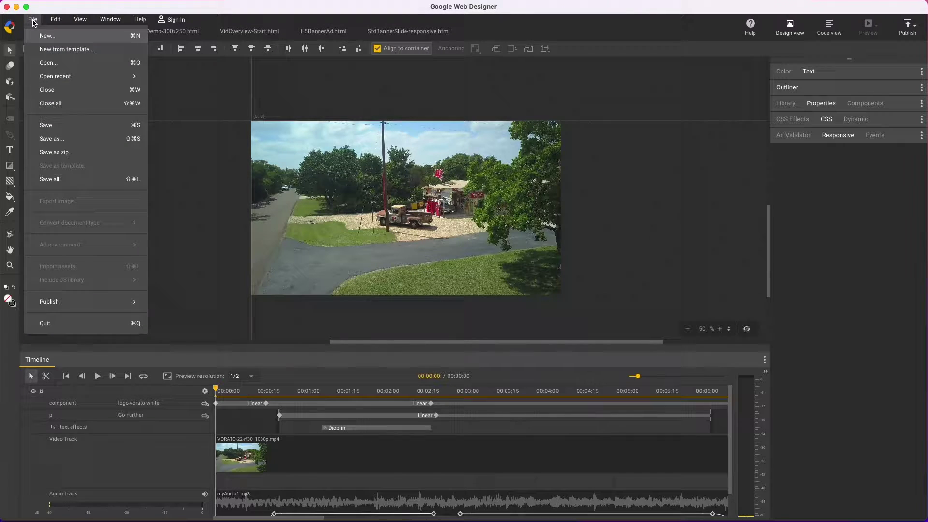
{"action": "left_click", "coordinate": [49, 38]}
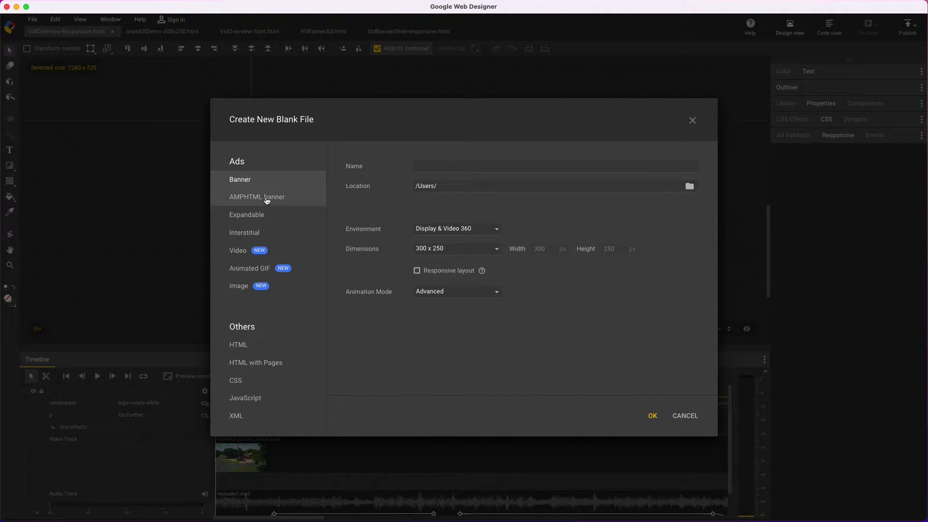
{"action": "left_click", "coordinate": [236, 250]}
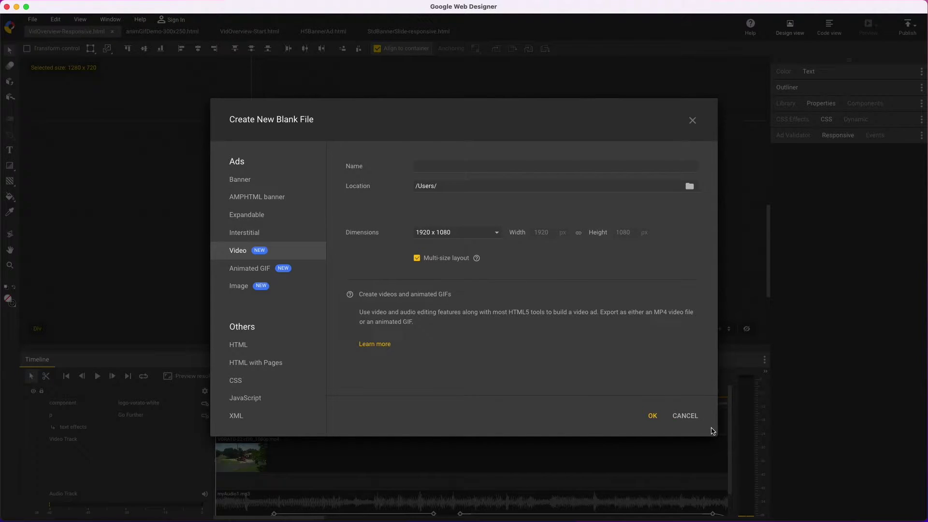
{"action": "left_click", "coordinate": [692, 419]}
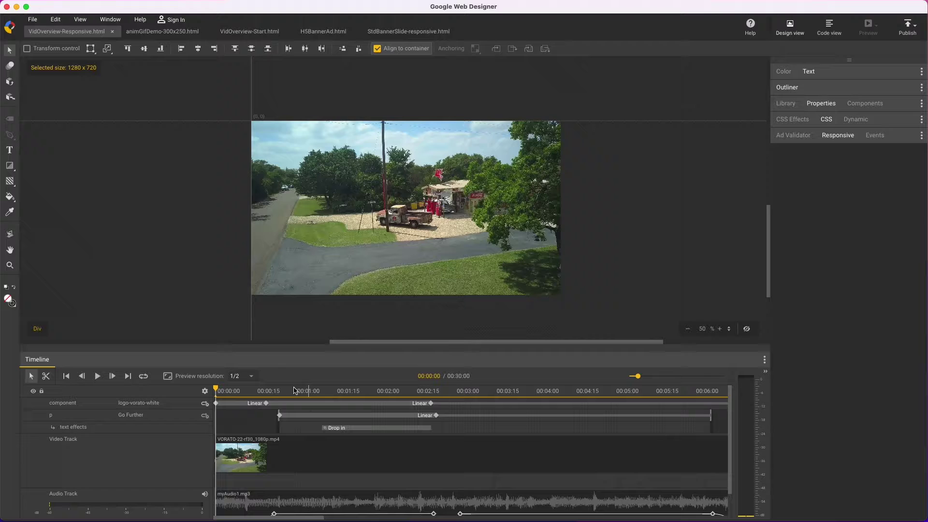
- Scrub to show the logo and title, then view the W 0–310, H 0–505 responsive layout
{"action": "left_click_drag", "start_coordinate": [216, 389], "coordinate": [582, 406]}
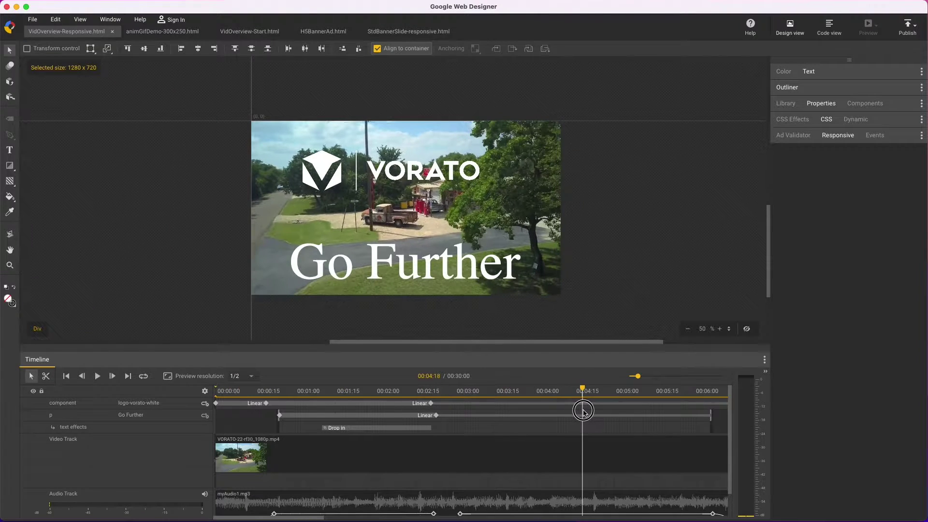
{"action": "left_click", "coordinate": [903, 140]}
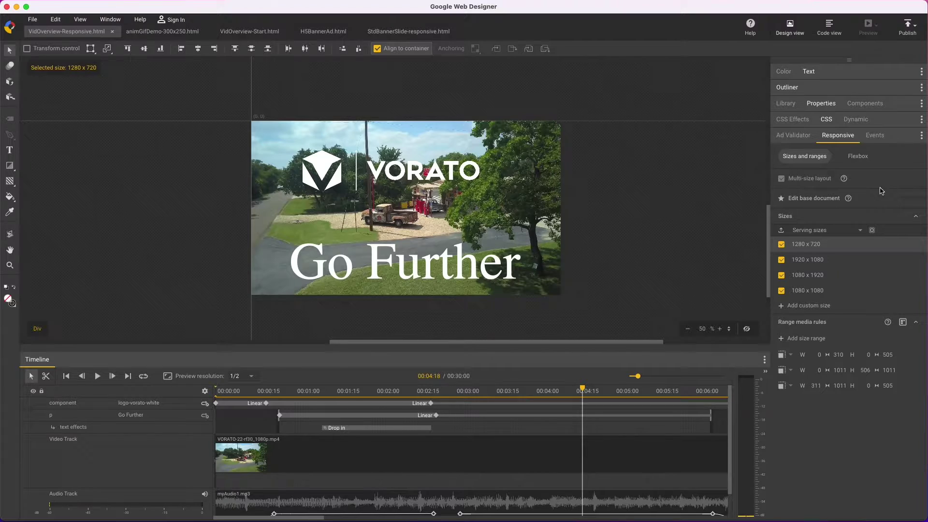
{"action": "left_click", "coordinate": [873, 201]}
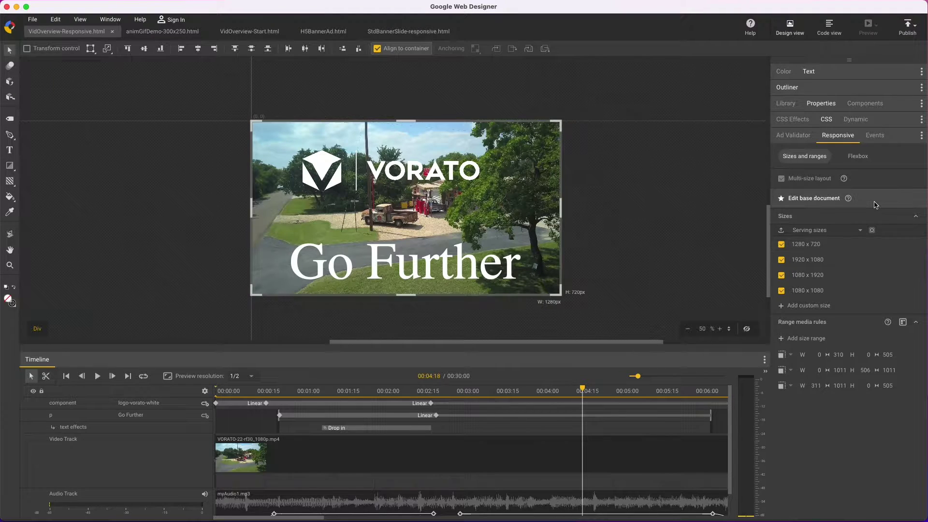
{"action": "left_click", "coordinate": [848, 258]}
{"action": "left_click", "coordinate": [836, 357]}
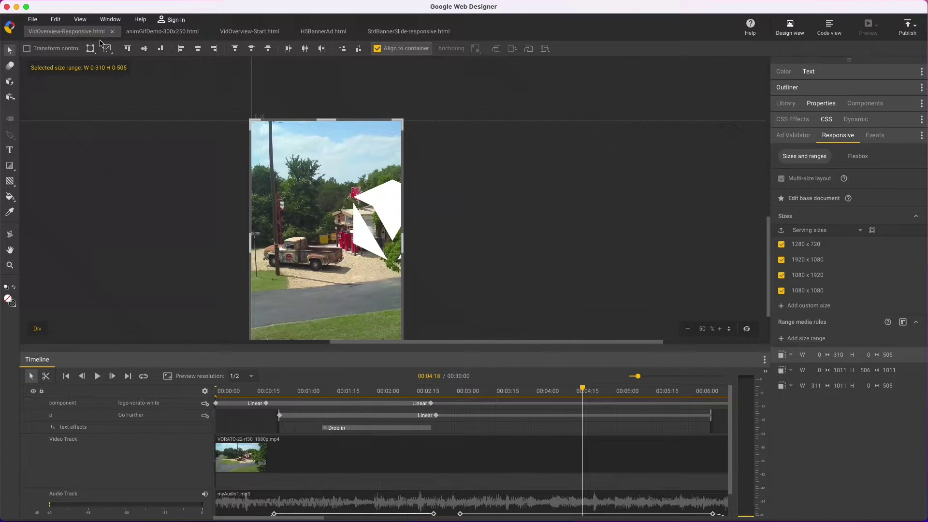
- Look at the Animated GIF option in the new file setup, then cancel
{"action": "left_click", "coordinate": [33, 21]}
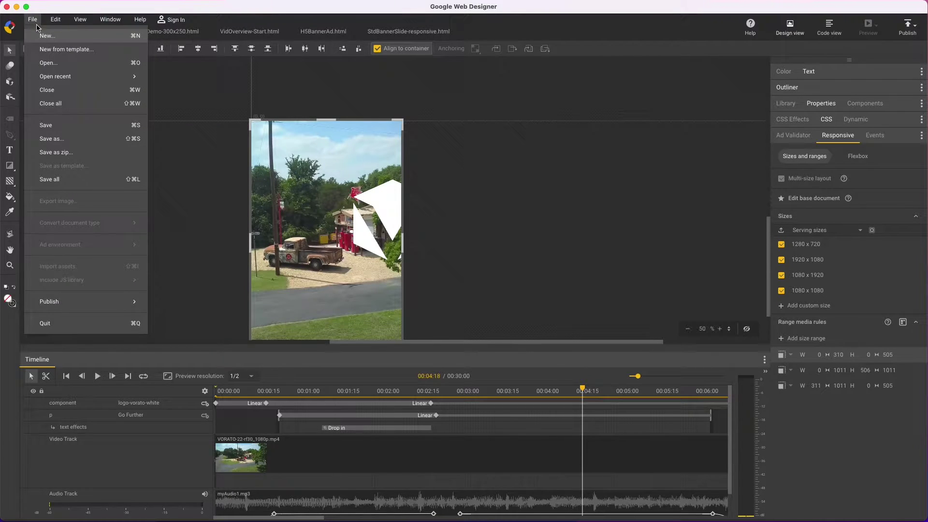
{"action": "left_click", "coordinate": [42, 36]}
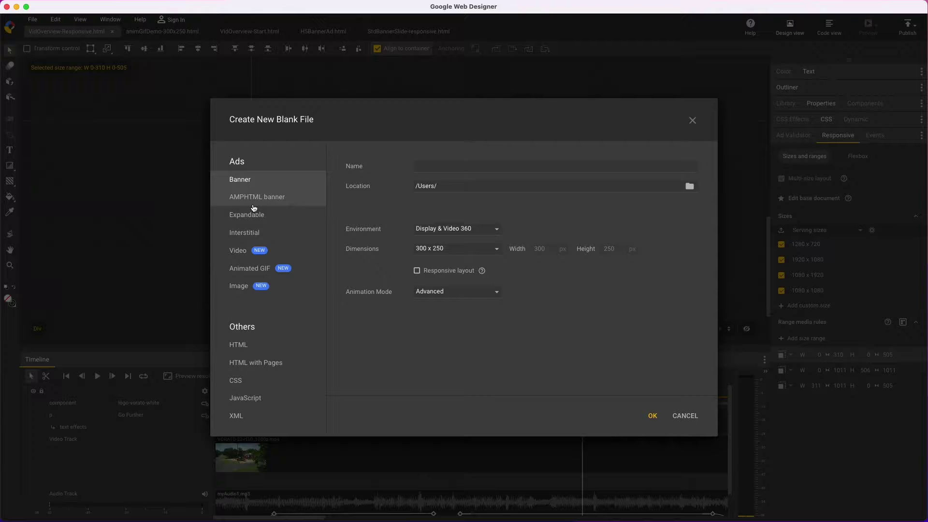
{"action": "left_click", "coordinate": [239, 272]}
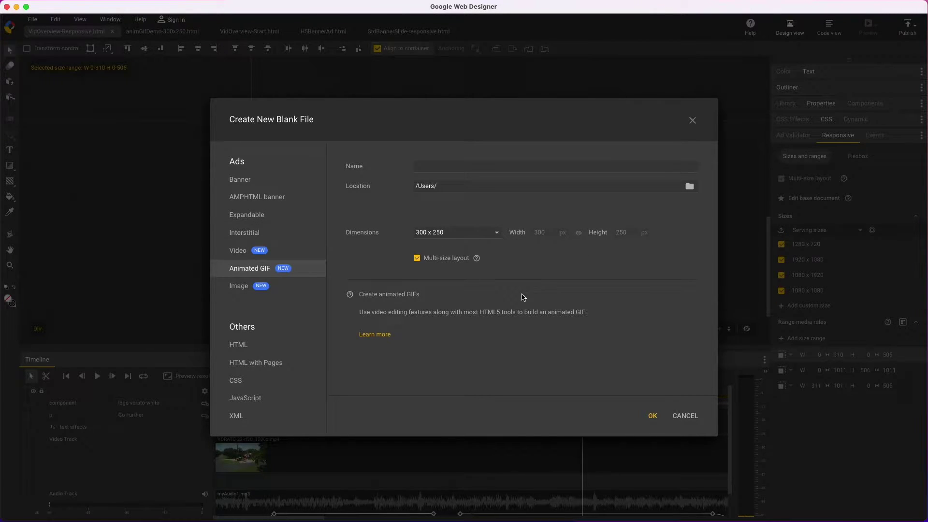
{"action": "left_click", "coordinate": [693, 422]}
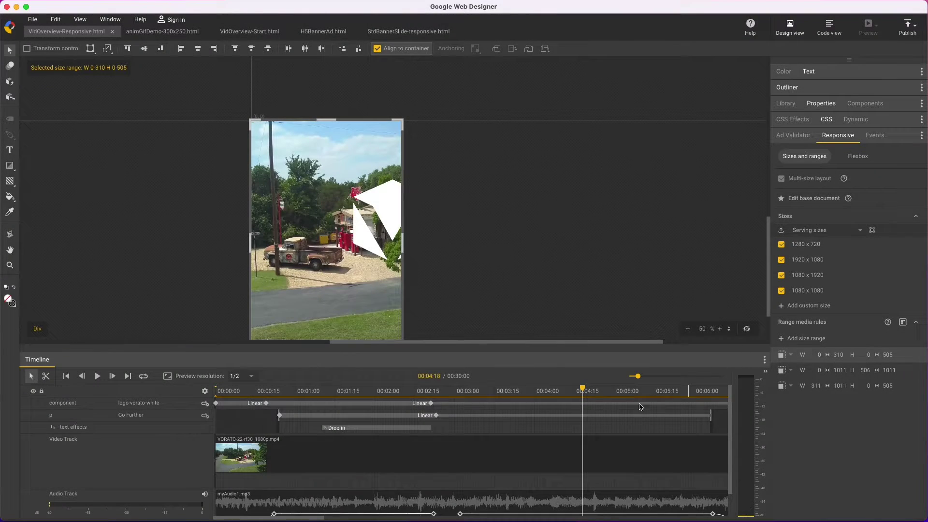
- Switch to animGifDemo-300x250.html and end the preview range at 00:03:11
{"action": "left_click", "coordinate": [151, 36]}
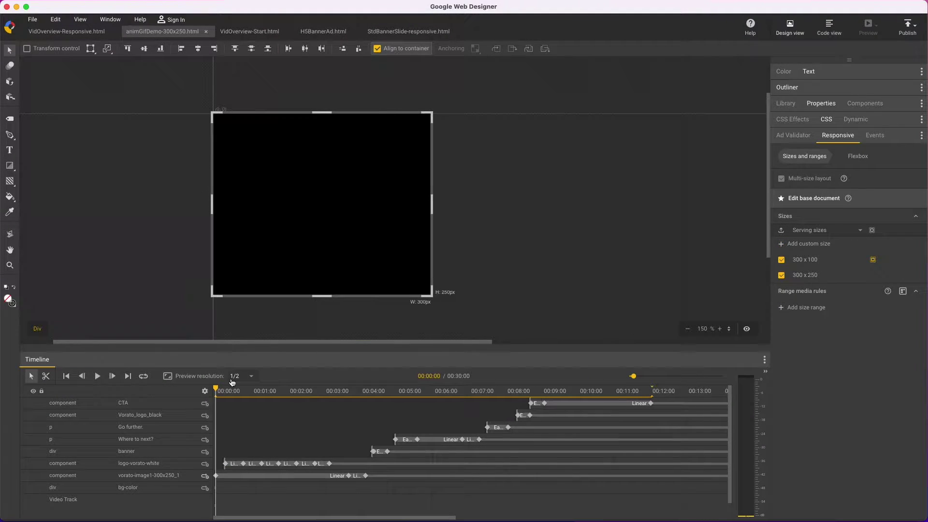
{"action": "left_click_drag", "start_coordinate": [216, 389], "coordinate": [339, 421]}
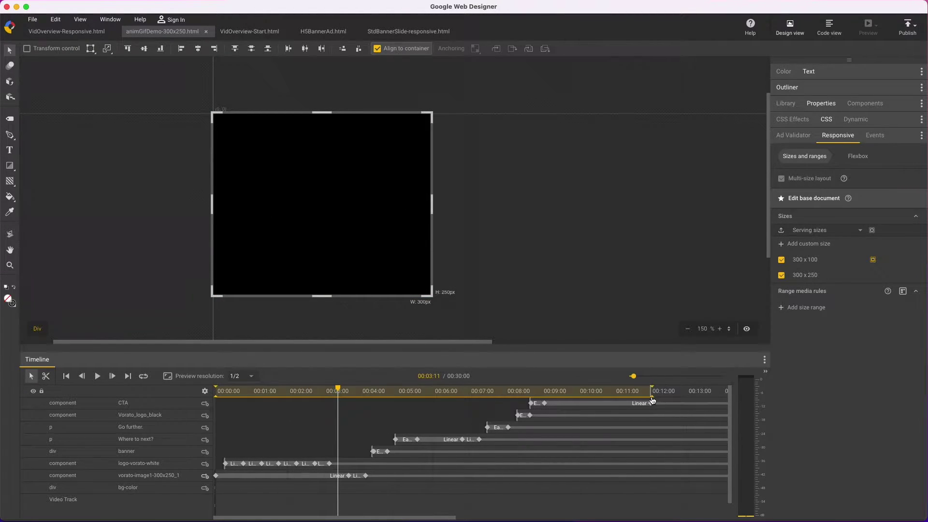
{"action": "left_click_drag", "start_coordinate": [652, 400], "coordinate": [338, 402]}
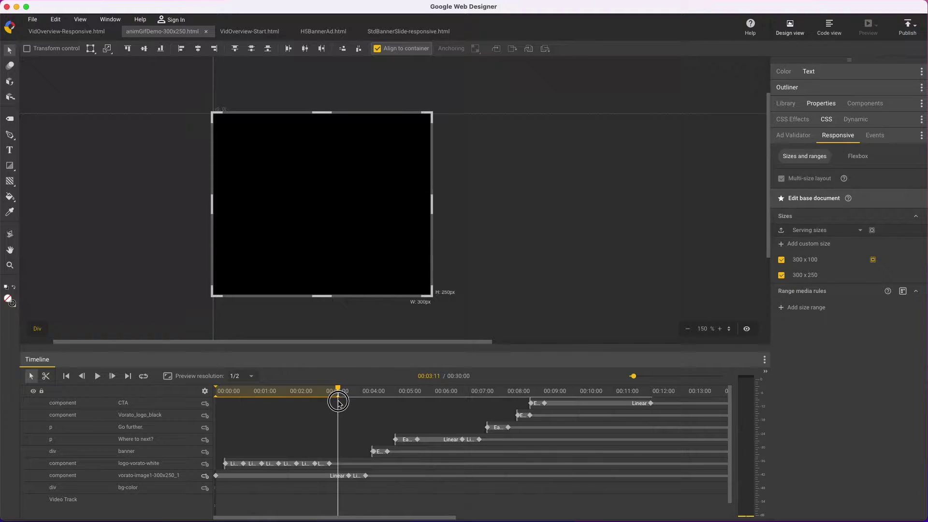
- Set the Publish output to Animated GIF with both sizes and all variants selected
{"action": "left_click", "coordinate": [907, 24]}
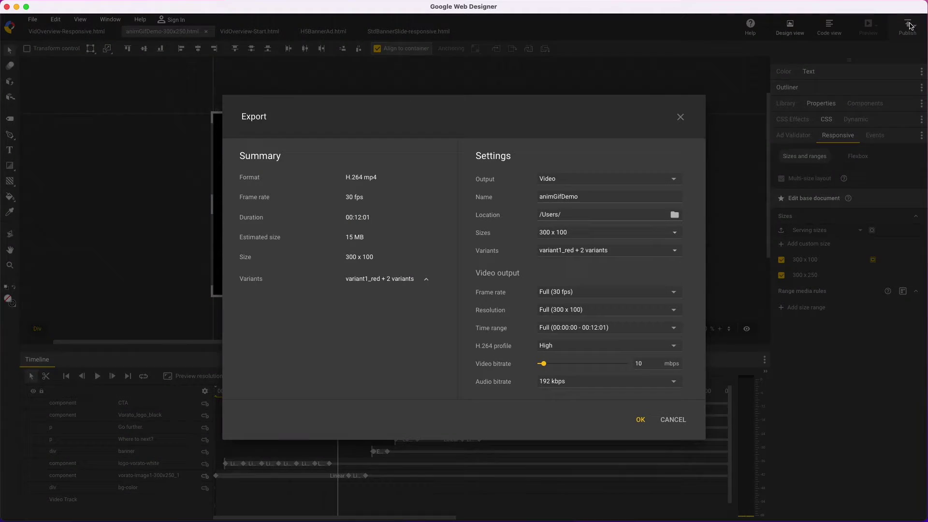
{"action": "left_click", "coordinate": [622, 179]}
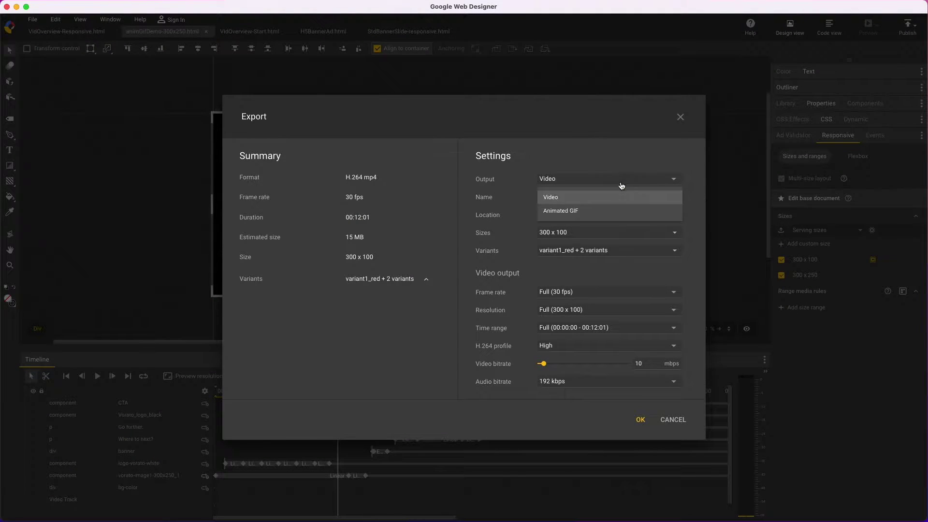
{"action": "left_click", "coordinate": [617, 213]}
{"action": "left_click", "coordinate": [612, 234]}
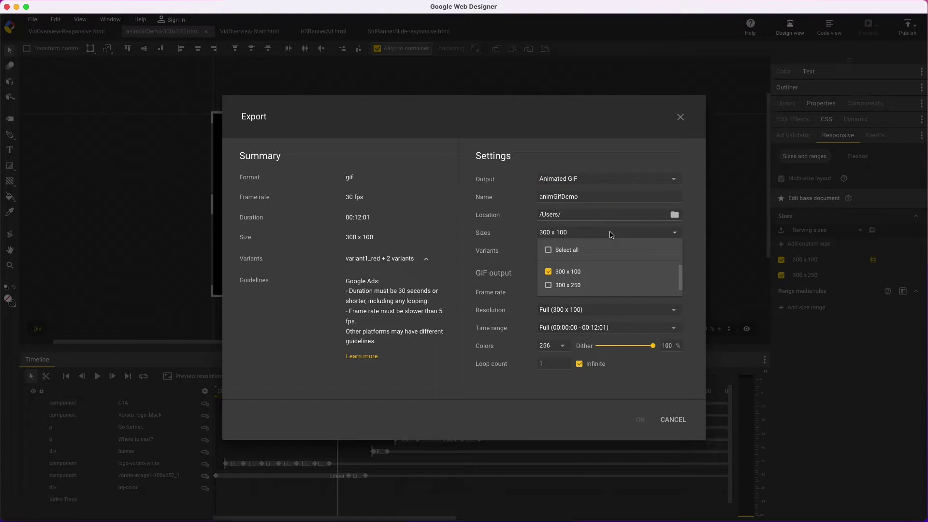
{"action": "left_click", "coordinate": [577, 254]}
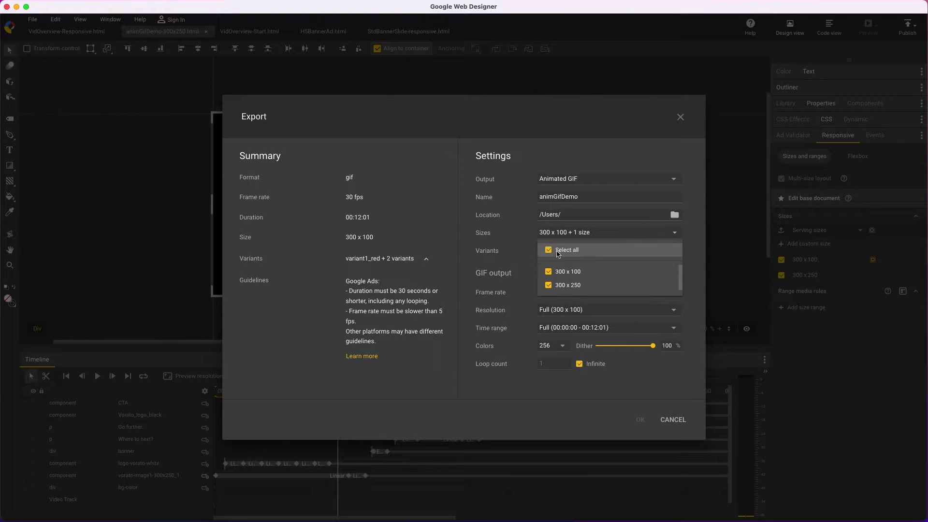
{"action": "left_click", "coordinate": [528, 249]}
{"action": "left_click", "coordinate": [565, 254]}
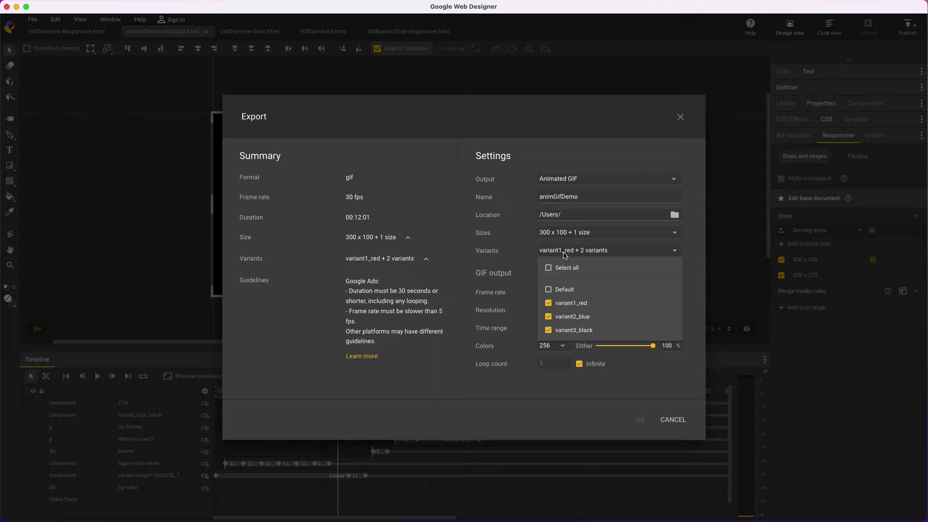
{"action": "left_click", "coordinate": [526, 252]}
- Keep 30 fps and full resolution, limit the time range to Preview, and export
{"action": "left_click", "coordinate": [665, 292]}
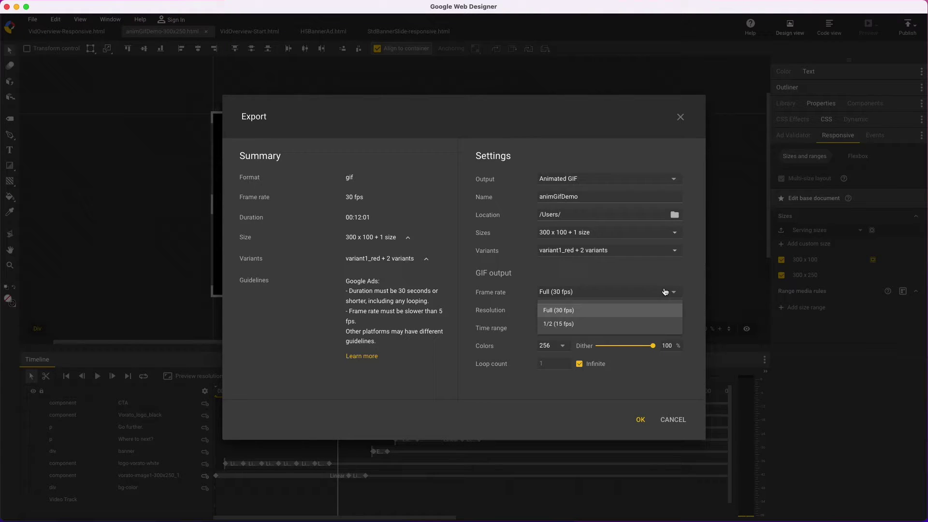
{"action": "left_click", "coordinate": [691, 295]}
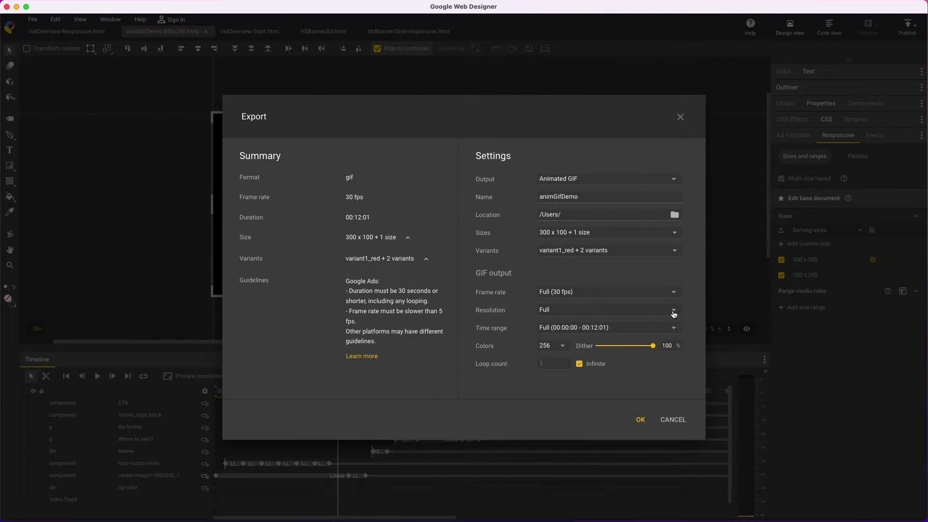
{"action": "left_click", "coordinate": [673, 313]}
{"action": "left_click", "coordinate": [688, 315]}
{"action": "left_click", "coordinate": [676, 330]}
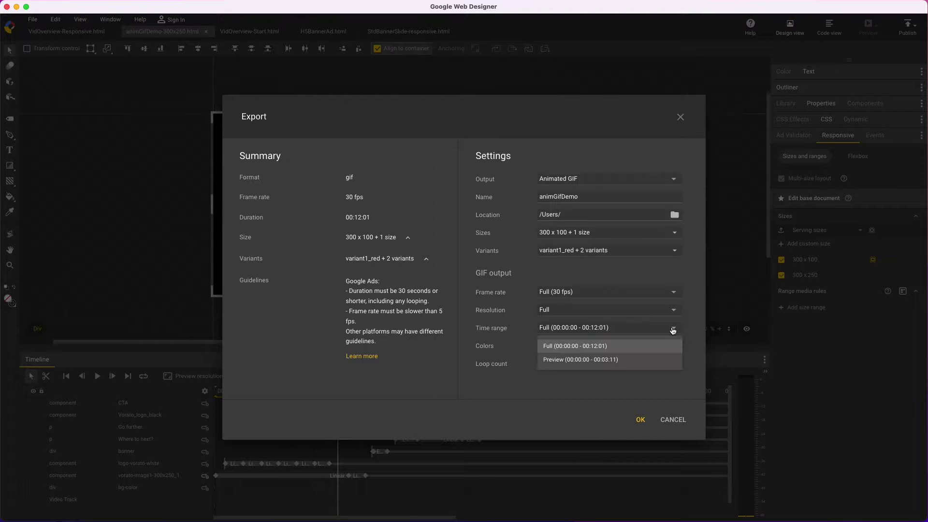
{"action": "left_click", "coordinate": [591, 364]}
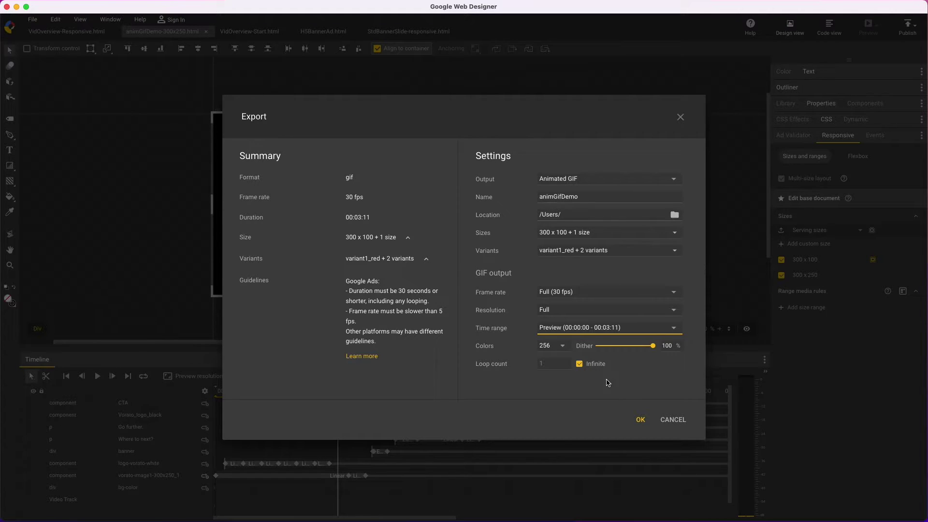
{"action": "left_click", "coordinate": [641, 421]}
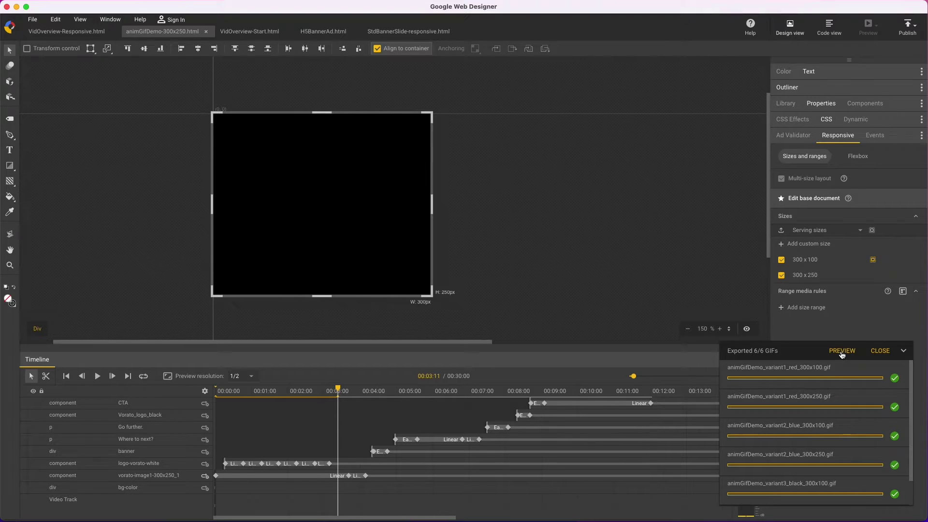
{"action": "left_click", "coordinate": [842, 351]}
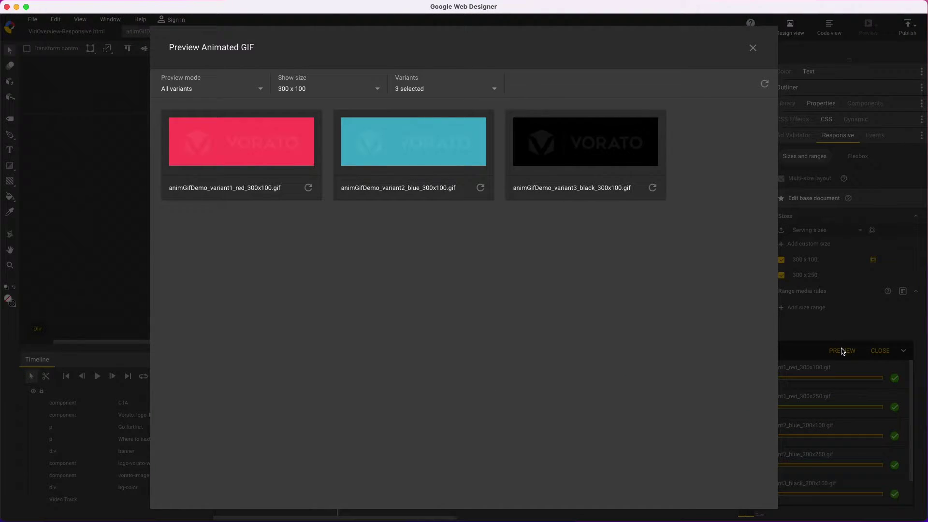
{"action": "left_click", "coordinate": [261, 89]}
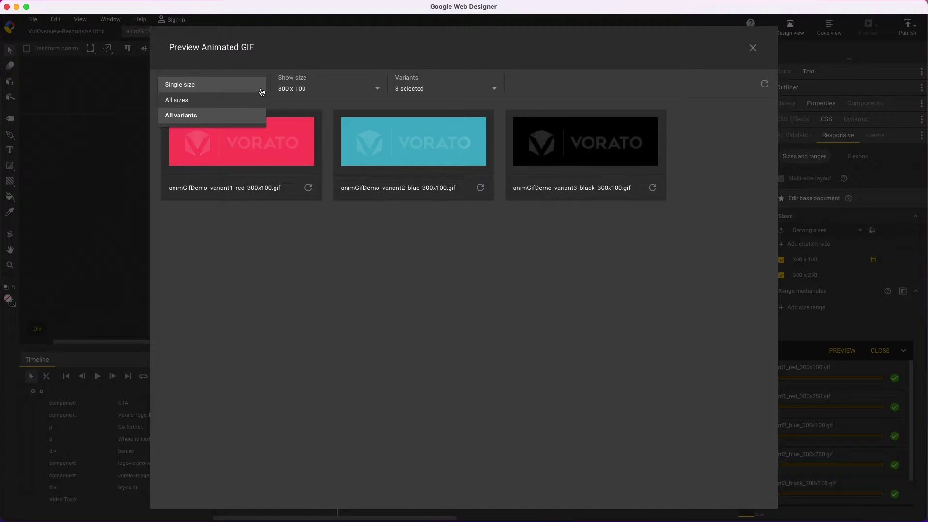
{"action": "left_click", "coordinate": [377, 89]}
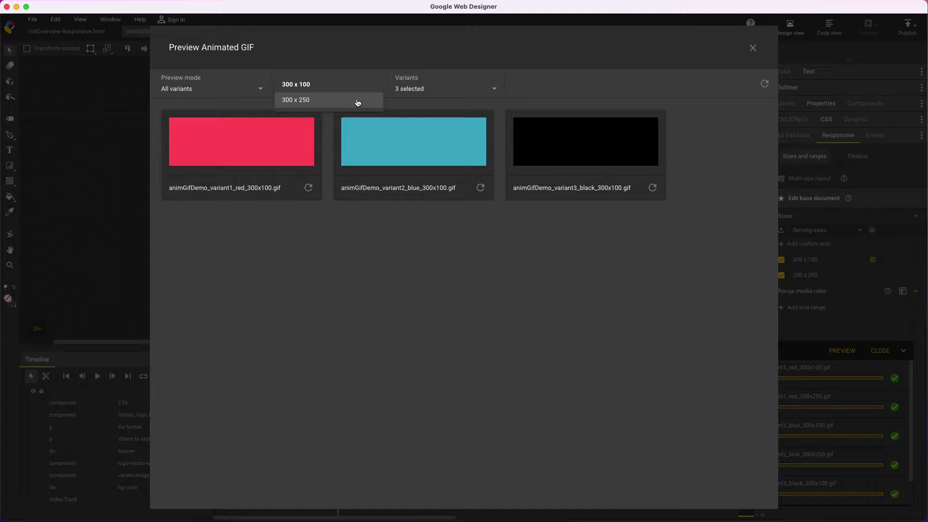
{"action": "left_click", "coordinate": [358, 100]}
{"action": "left_click", "coordinate": [477, 91]}
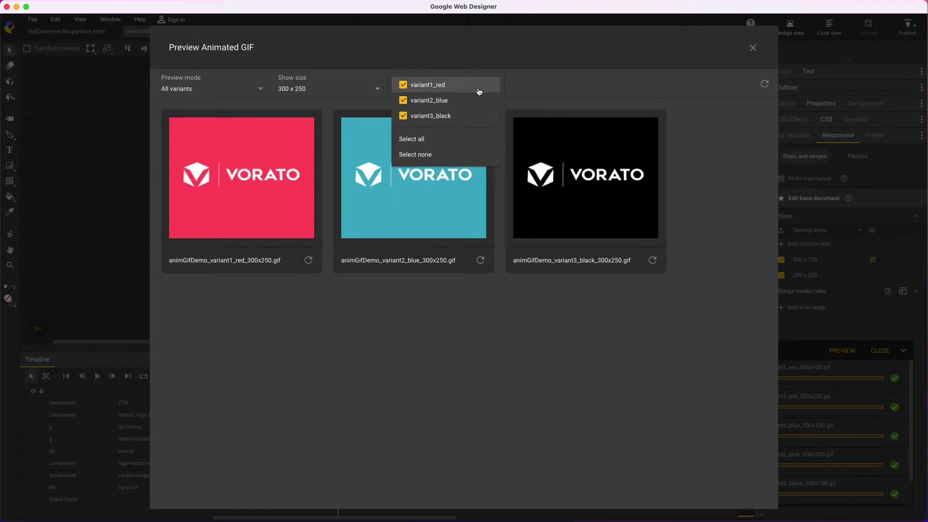
{"action": "left_click", "coordinate": [557, 88]}
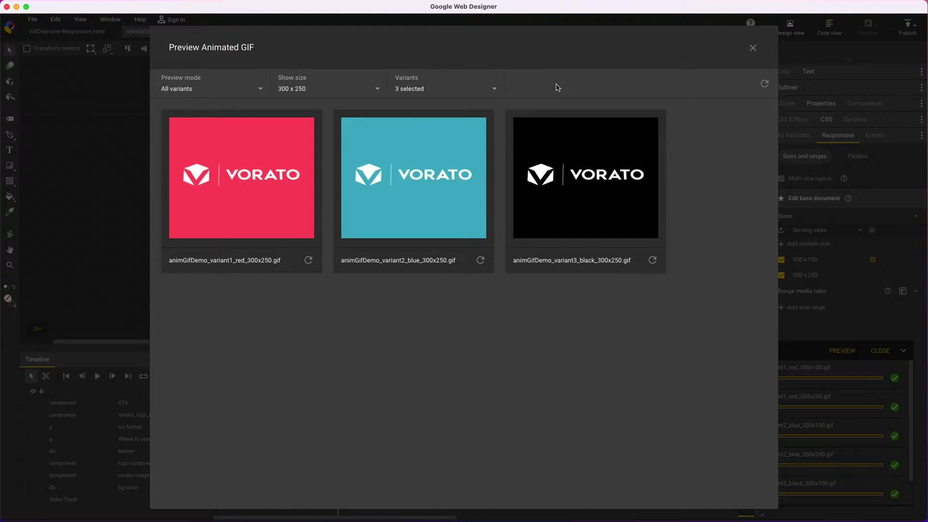
- Close the GIF export panels, switch to VidOverview-Start.html and set the playhead to 4 seconds
{"action": "left_click", "coordinate": [753, 49]}
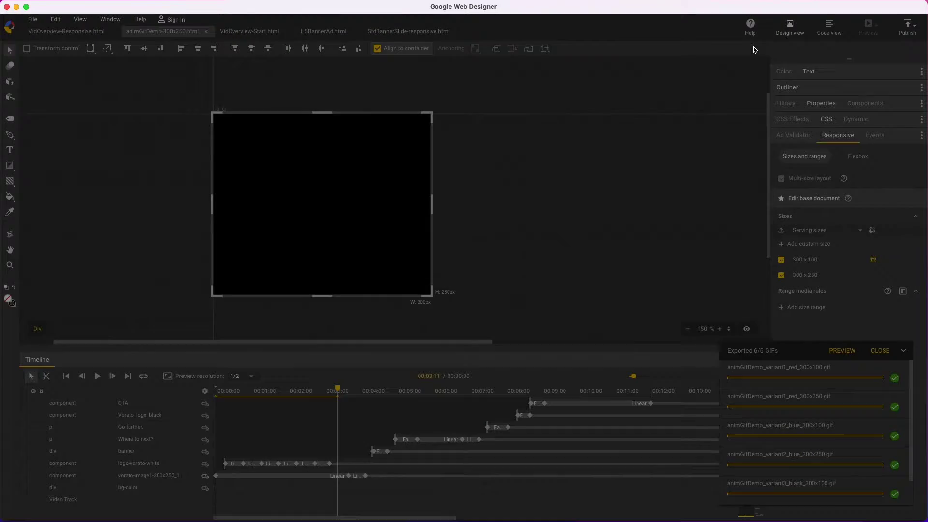
{"action": "left_click", "coordinate": [879, 351]}
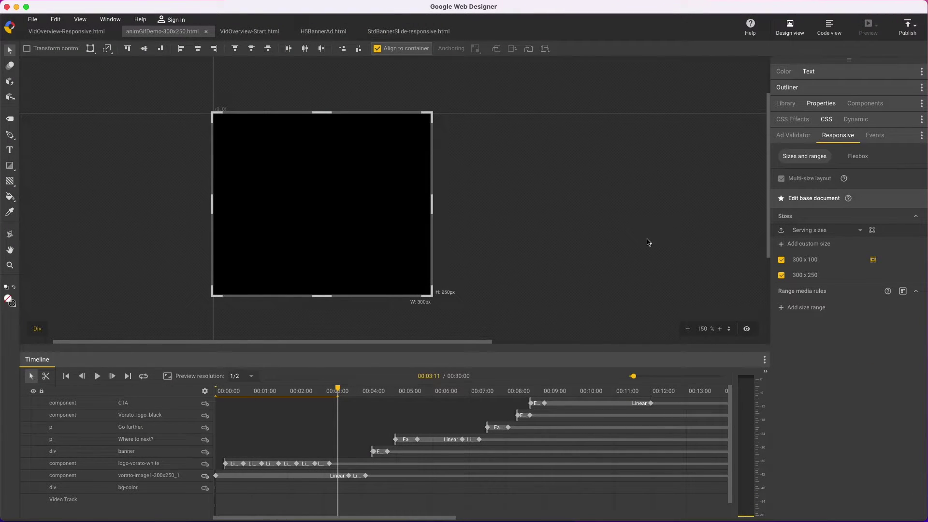
{"action": "left_click", "coordinate": [255, 32]}
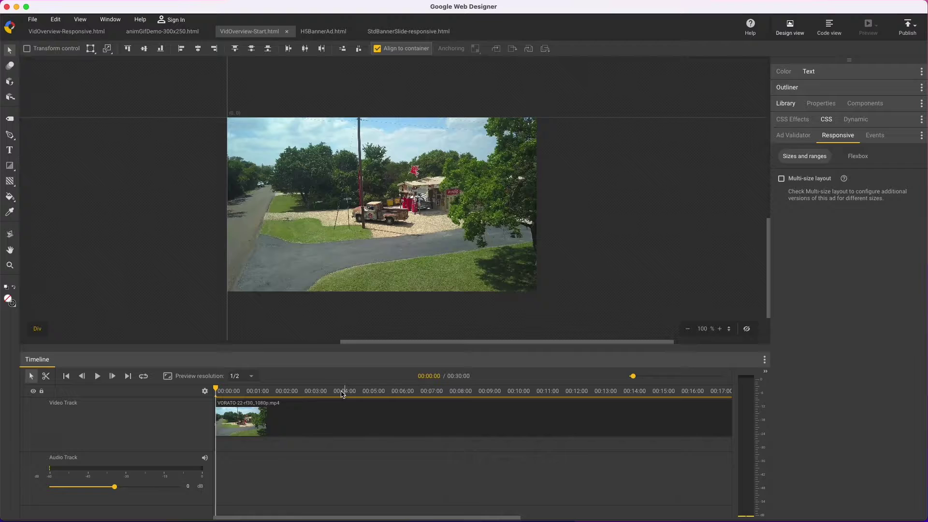
{"action": "left_click", "coordinate": [332, 467]}
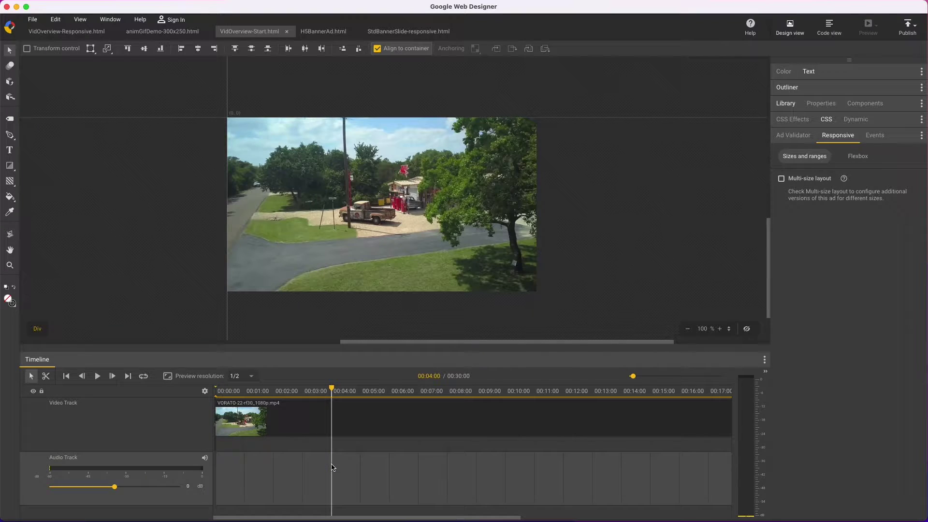
- Drag myAudio1.mp3 from the Library onto the stage as a new audio track
{"action": "left_click", "coordinate": [32, 20]}
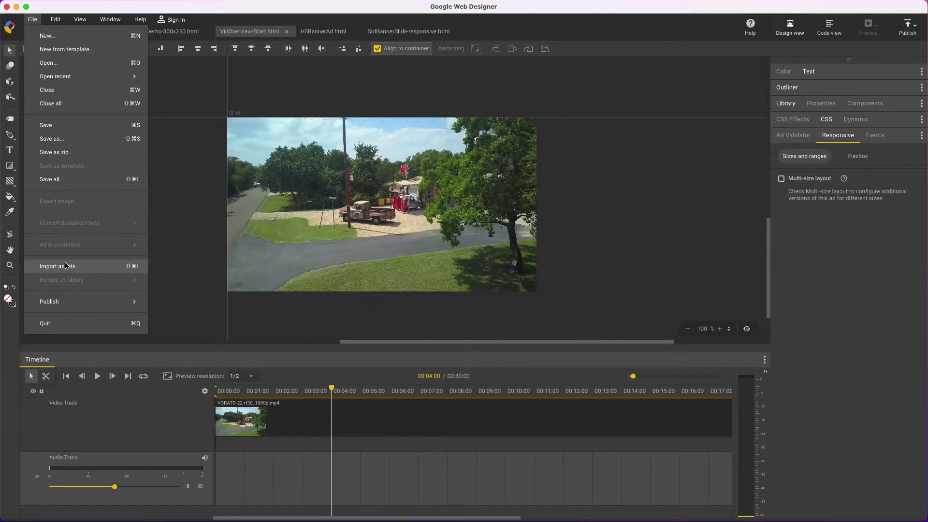
{"action": "left_click", "coordinate": [792, 102]}
{"action": "left_click", "coordinate": [789, 105]}
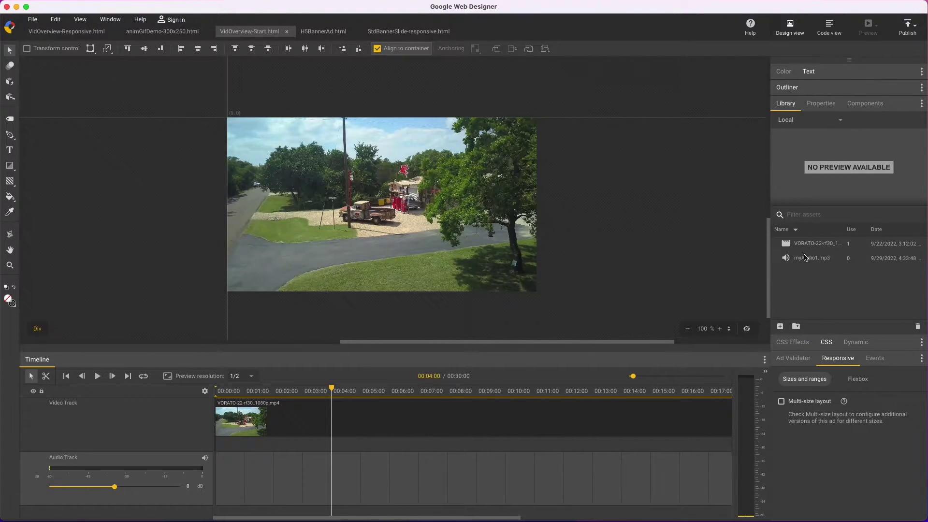
{"action": "left_click", "coordinate": [787, 259]}
{"action": "left_click_drag", "start_coordinate": [791, 260], "coordinate": [575, 211]}
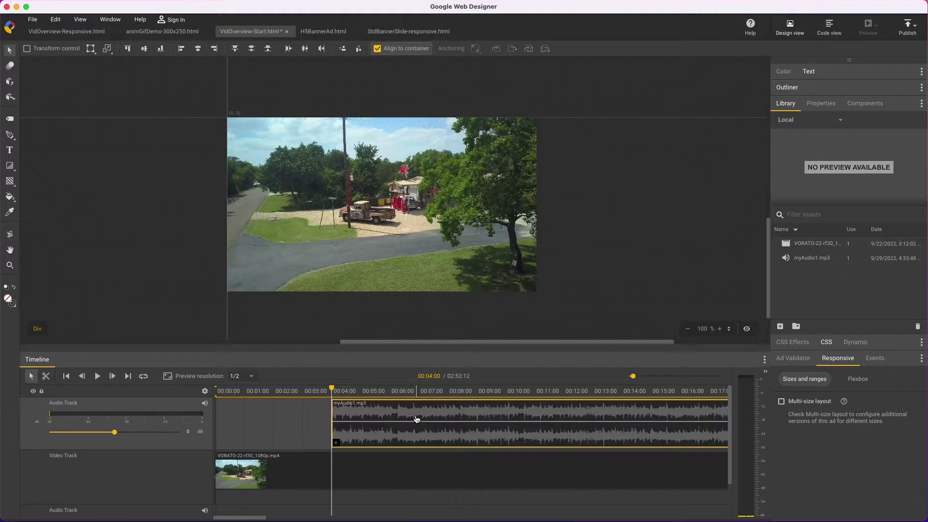
- Lower the myAudio1.mp3 clip volume and play from 00:04:00 to about 00:07:01
{"action": "mouse_move", "coordinate": [413, 424]}
{"action": "left_mouse_down"}
{"action": "mouse_move", "coordinate": [408, 412]}
{"action": "mouse_move", "coordinate": [409, 445]}
{"action": "mouse_move", "coordinate": [408, 436]}
{"action": "left_mouse_up"}
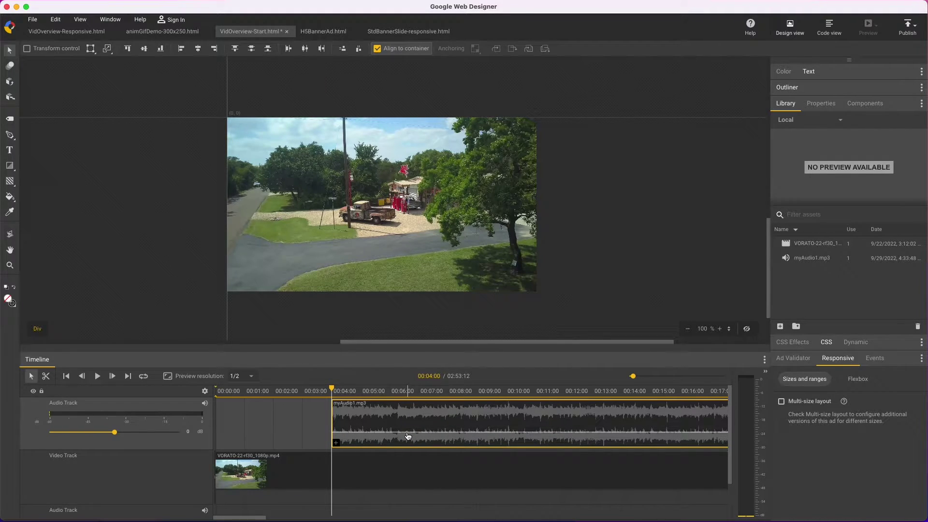
{"action": "left_click", "coordinate": [97, 377]}
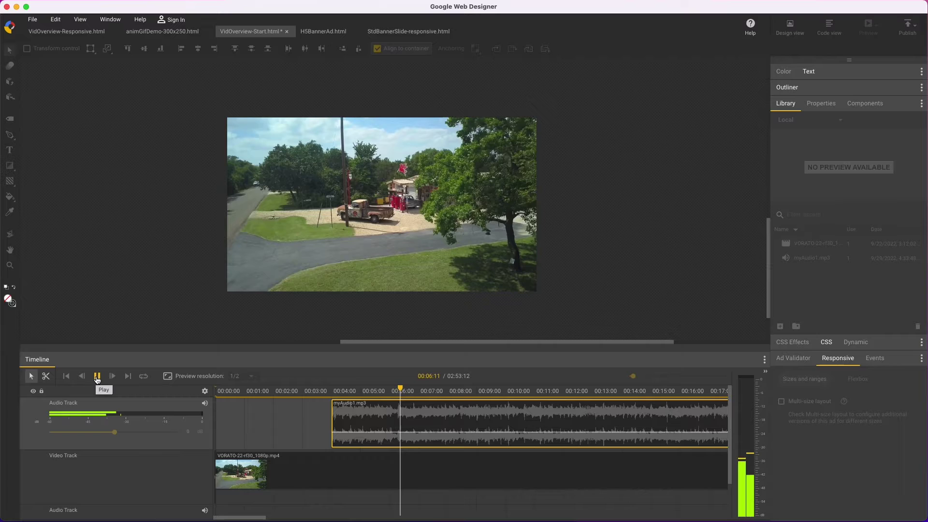
{"action": "left_click", "coordinate": [96, 377]}
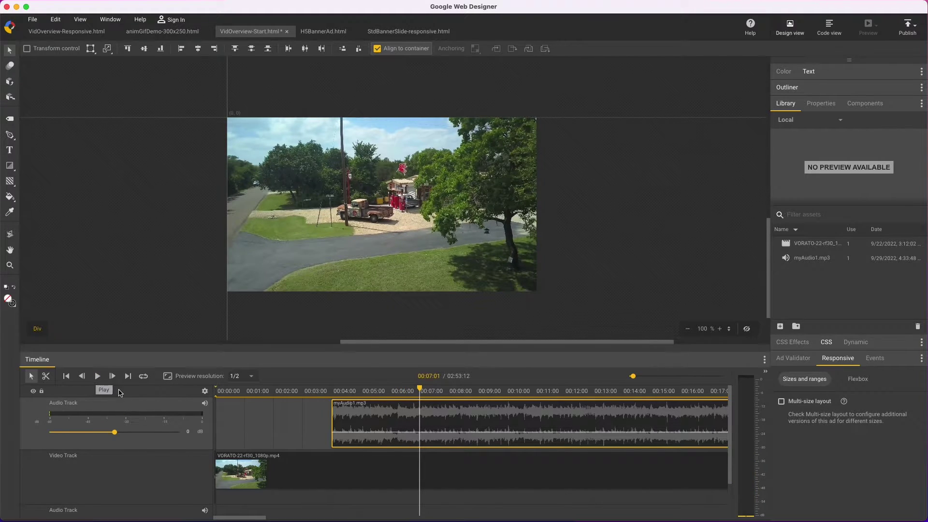
- Reset the audio track volume to 0 dB and split the clip at two points with the Razor
{"action": "left_click_drag", "start_coordinate": [115, 432], "coordinate": [136, 435]}
{"action": "double_click", "coordinate": [135, 433]}
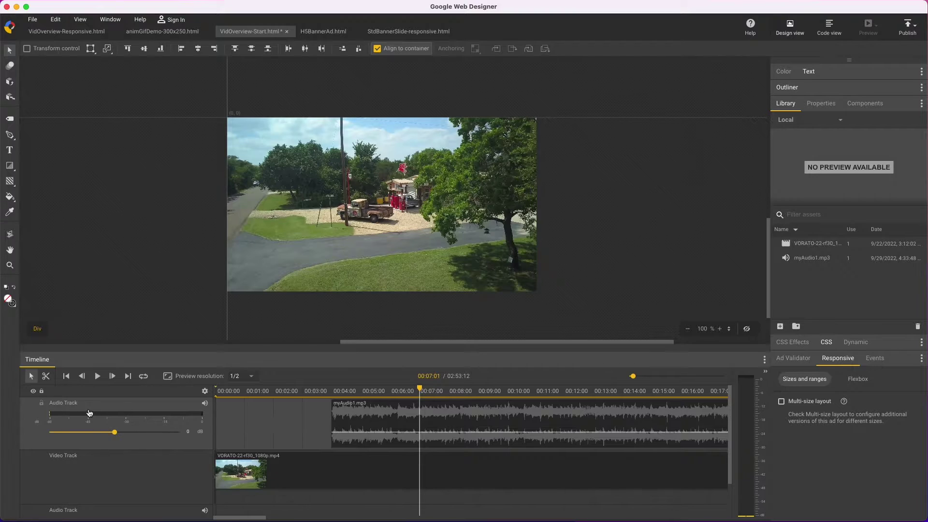
{"action": "left_click", "coordinate": [46, 376]}
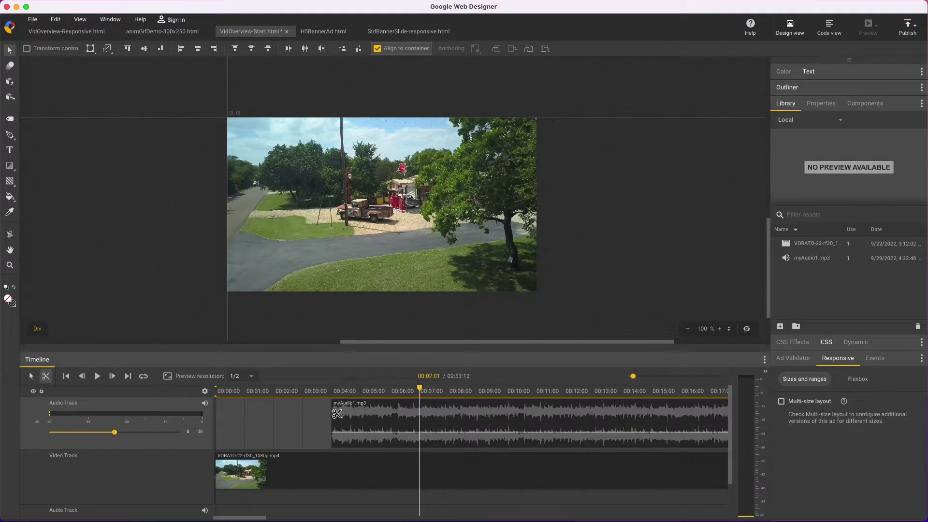
{"action": "left_click", "coordinate": [380, 421]}
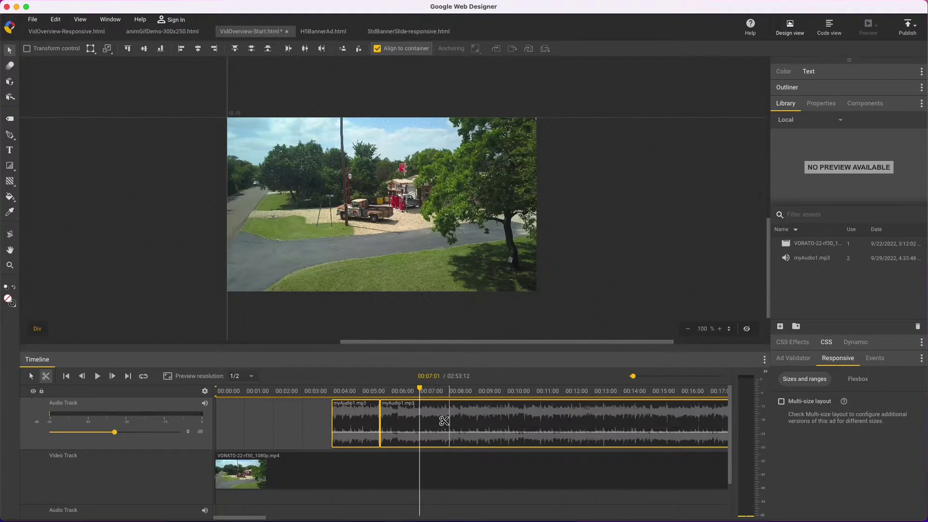
{"action": "left_click", "coordinate": [450, 420]}
- Delete the first and last pieces and drag a copy of the middle clip further along
{"action": "left_click", "coordinate": [31, 376]}
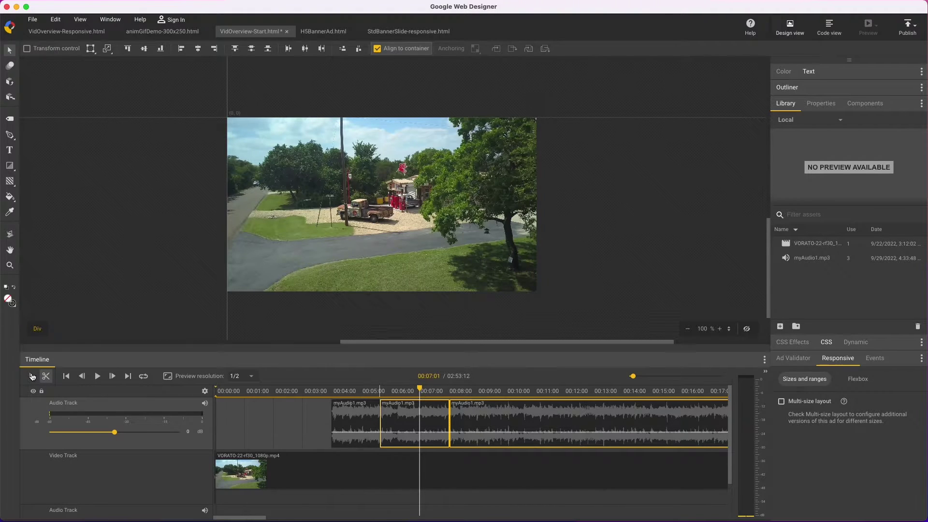
{"action": "left_click", "coordinate": [346, 422]}
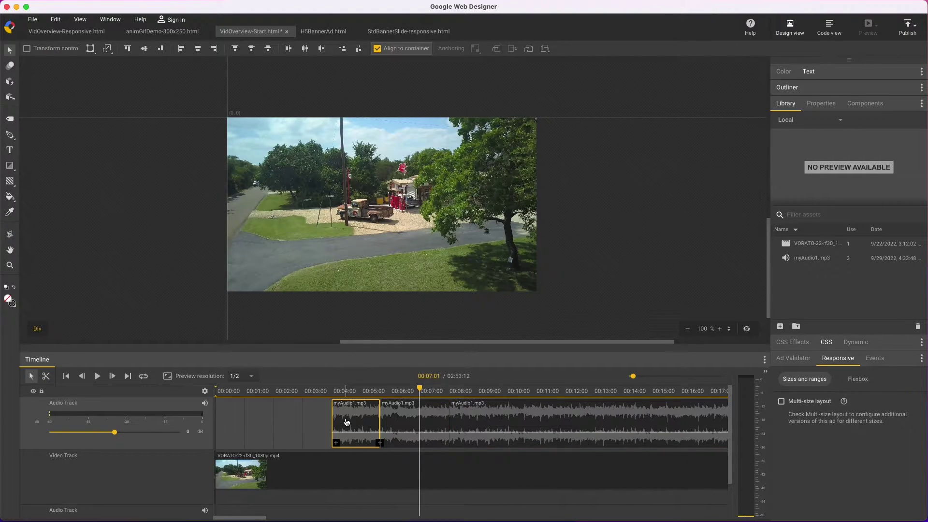
{"action": "key", "text": "Delete"}
{"action": "left_click", "coordinate": [516, 414]}
{"action": "key", "text": "Delete"}
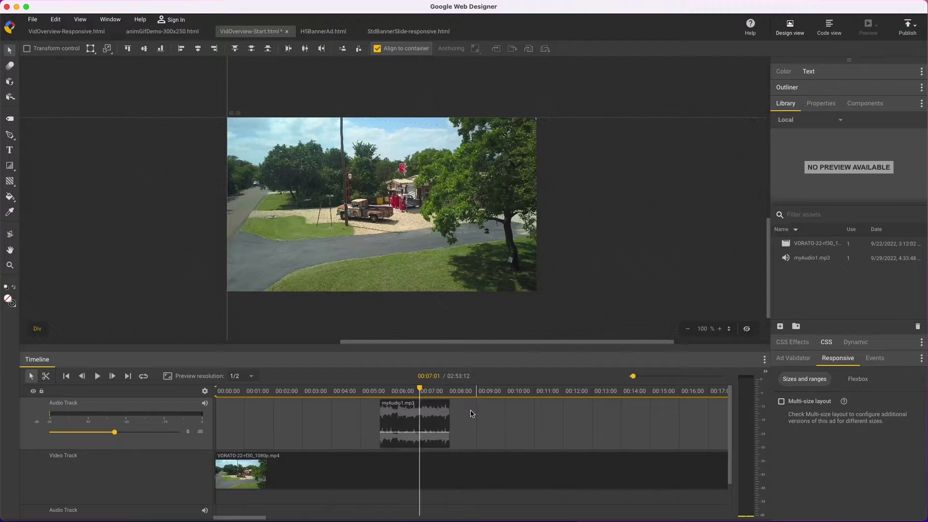
{"action": "left_click", "coordinate": [441, 419]}
{"action": "left_click_drag", "start_coordinate": [441, 418], "coordinate": [520, 419]}
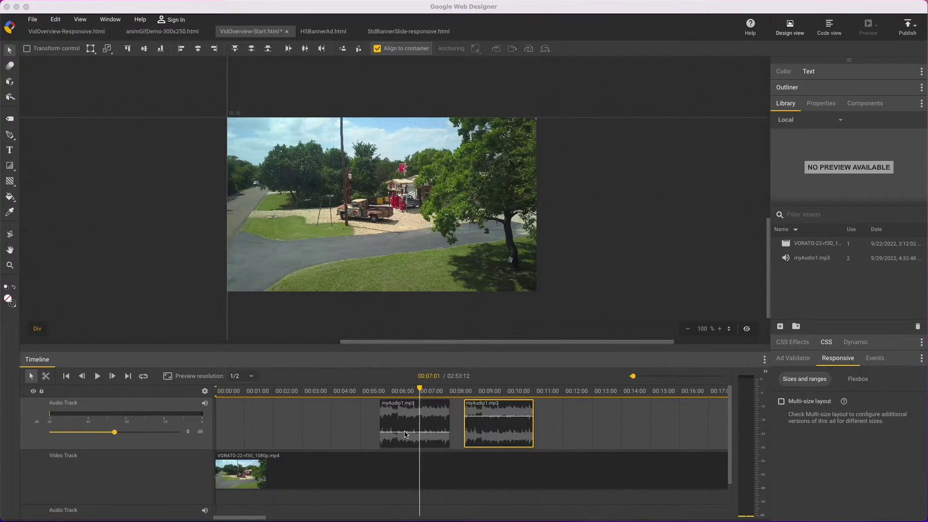
- Give the second clip a Smooth fade-in rising from a low starting volume node
{"action": "left_click", "coordinate": [480, 416]}
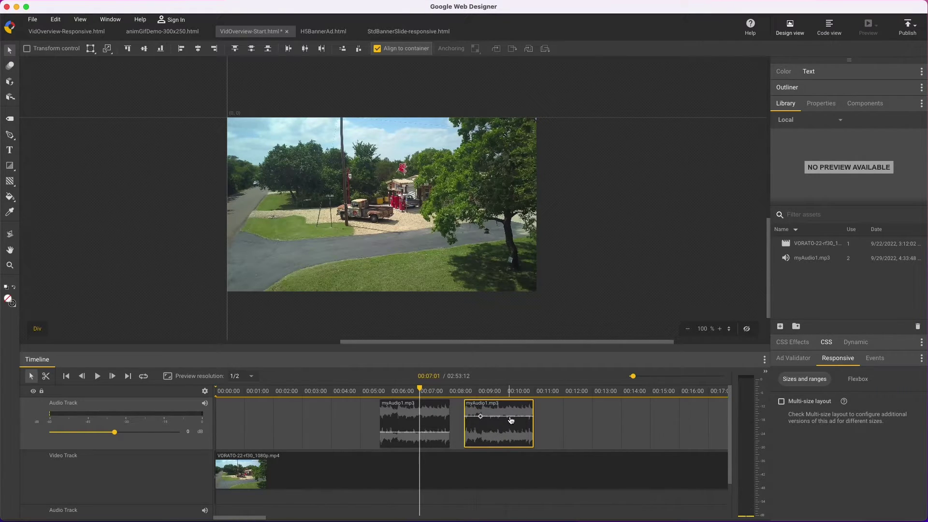
{"action": "left_click", "coordinate": [510, 421]}
{"action": "left_click_drag", "start_coordinate": [481, 416], "coordinate": [480, 440]}
{"action": "right_click", "coordinate": [480, 440]}
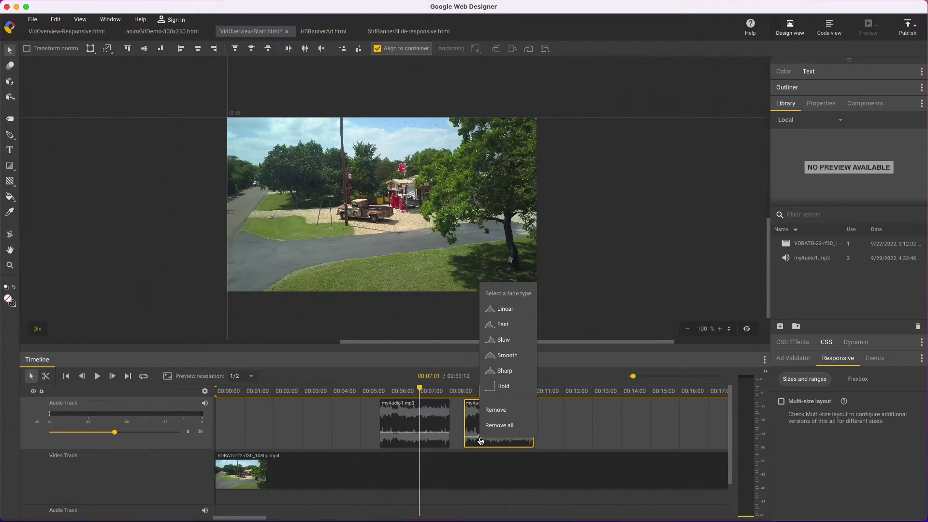
{"action": "left_click", "coordinate": [506, 355]}
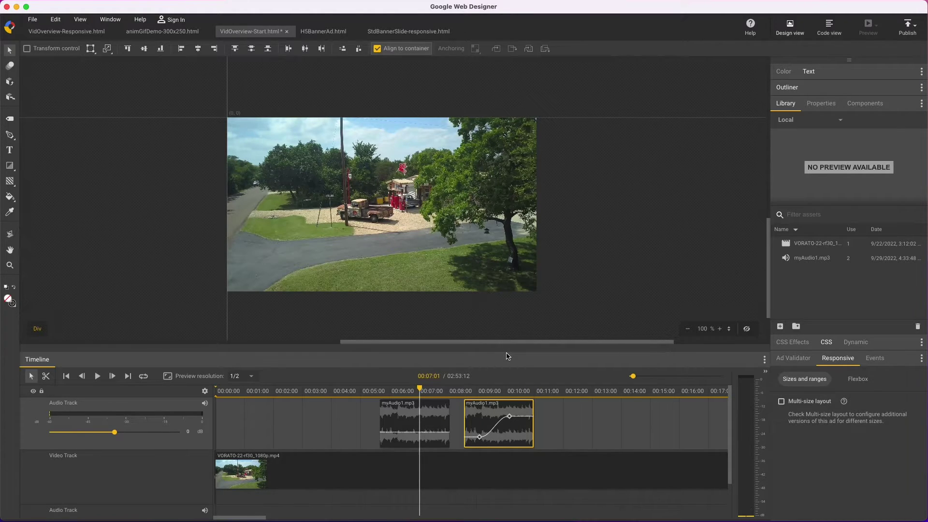
- Add a Smooth fade-in to the first clip and zoom the timeline to 15-second ticks
{"action": "left_click", "coordinate": [408, 406]}
{"action": "left_click", "coordinate": [385, 443]}
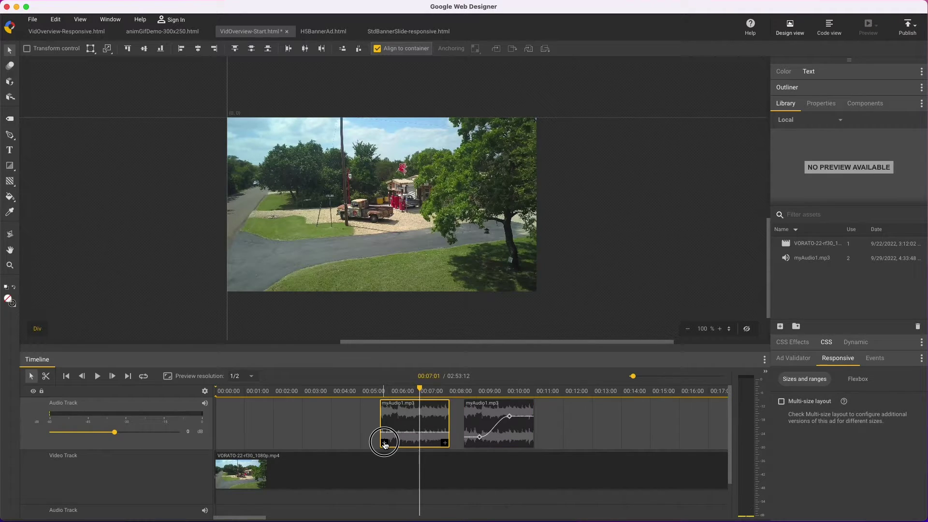
{"action": "left_click", "coordinate": [411, 400]}
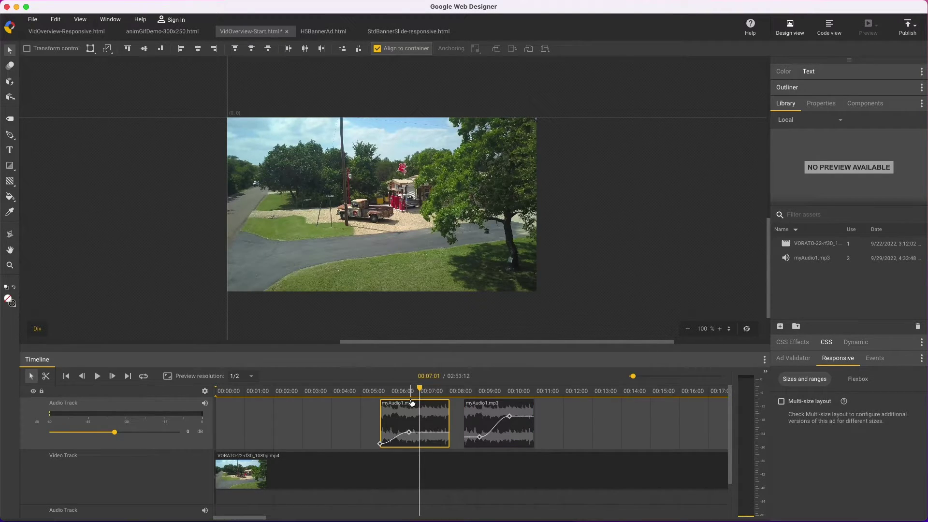
{"action": "left_click_drag", "start_coordinate": [411, 433], "coordinate": [410, 425]}
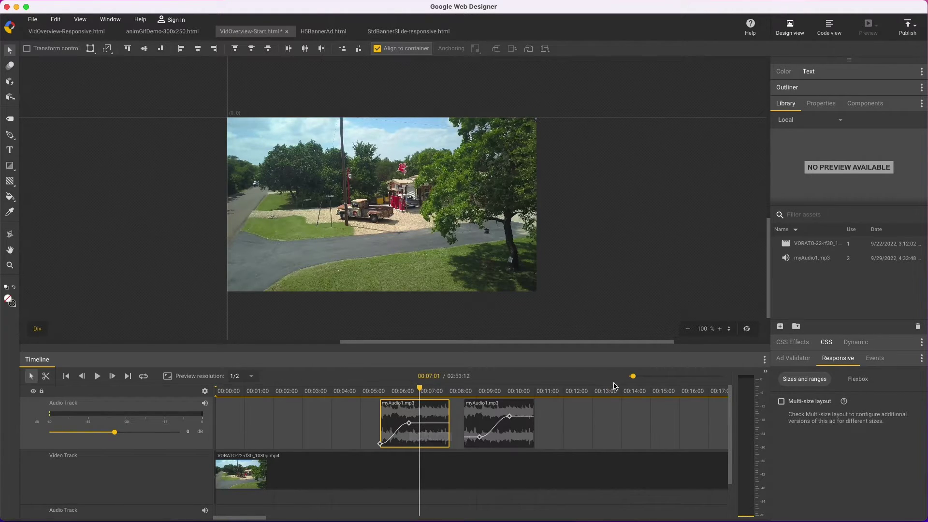
{"action": "left_click", "coordinate": [633, 376]}
{"action": "left_click_drag", "start_coordinate": [634, 377], "coordinate": [635, 377]}
{"action": "left_click", "coordinate": [181, 452]}
- Make the audio track row taller and zoom the timeline in on the second clip
{"action": "scroll", "coordinate": [181, 456], "scroll_direction": "left", "scroll_amount": 10}
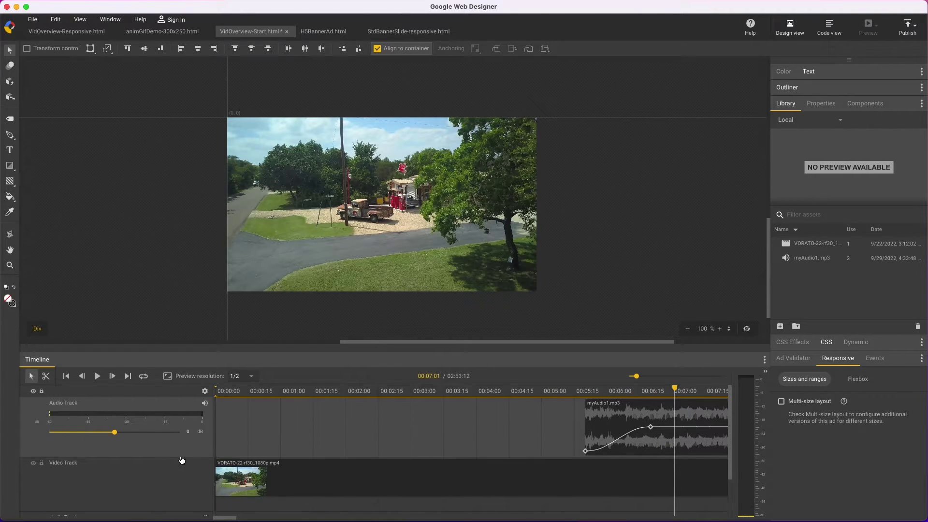
{"action": "scroll", "coordinate": [236, 516], "scroll_direction": "right", "scroll_amount": 5}
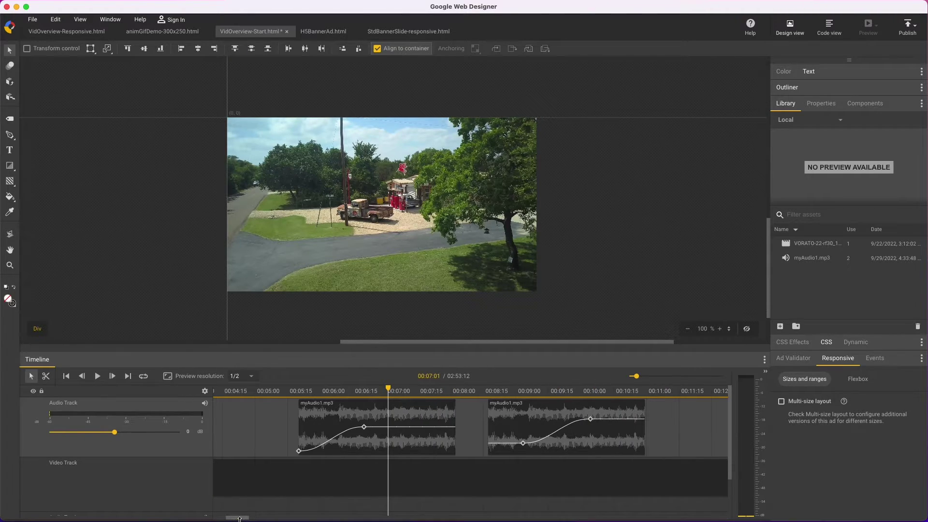
{"action": "left_click", "coordinate": [123, 457]}
{"action": "left_click_drag", "start_coordinate": [123, 459], "coordinate": [117, 498]}
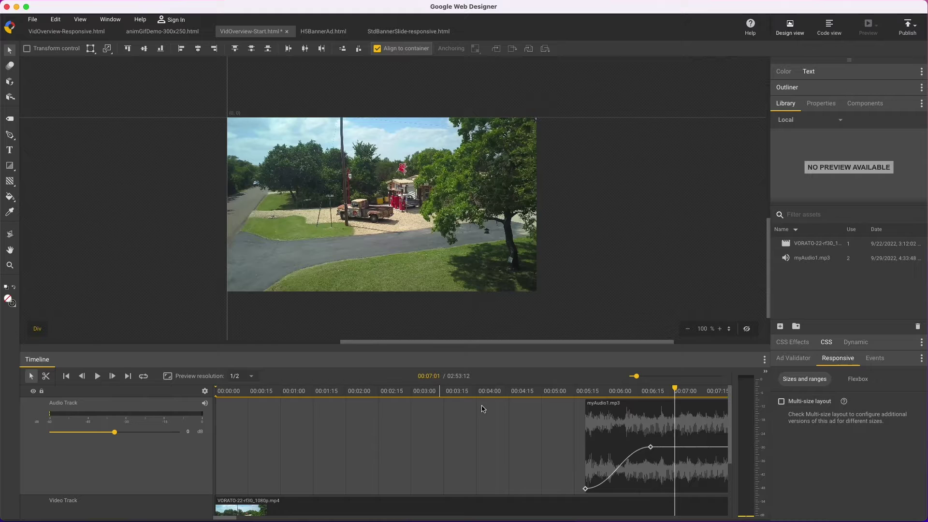
{"action": "left_click_drag", "start_coordinate": [631, 380], "coordinate": [656, 378]}
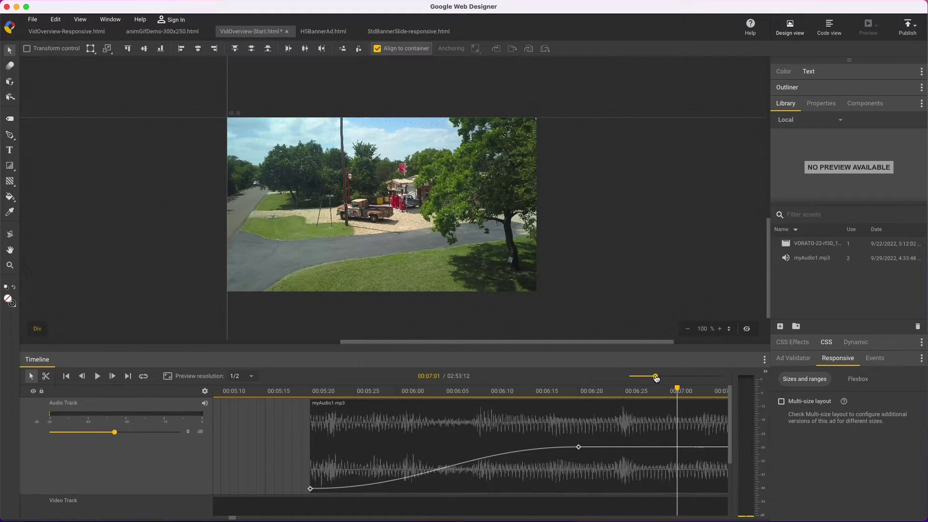
{"action": "scroll", "coordinate": [231, 518], "scroll_direction": "right", "scroll_amount": 5}
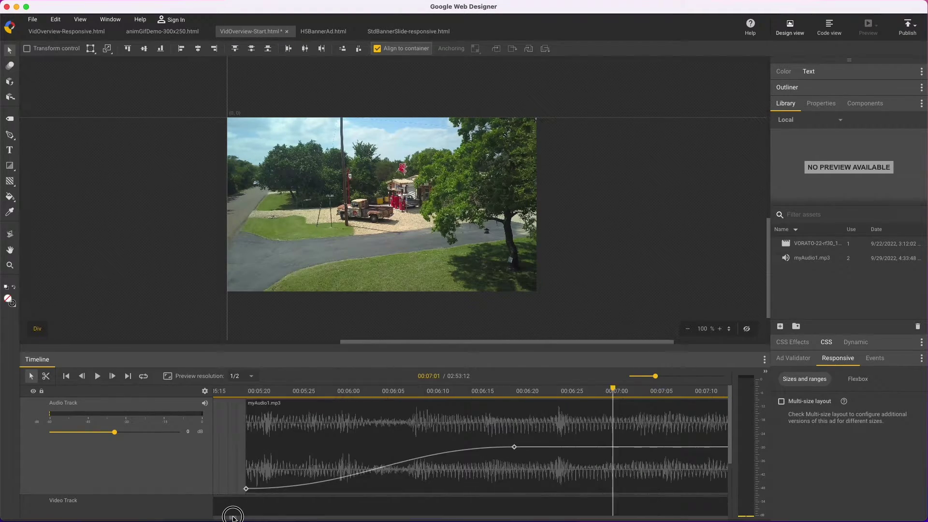
- Add three volume nodes, pull the line down into a dip around 00:07:05–00:07:10, and reveal the video track
{"action": "left_click", "coordinate": [429, 446]}
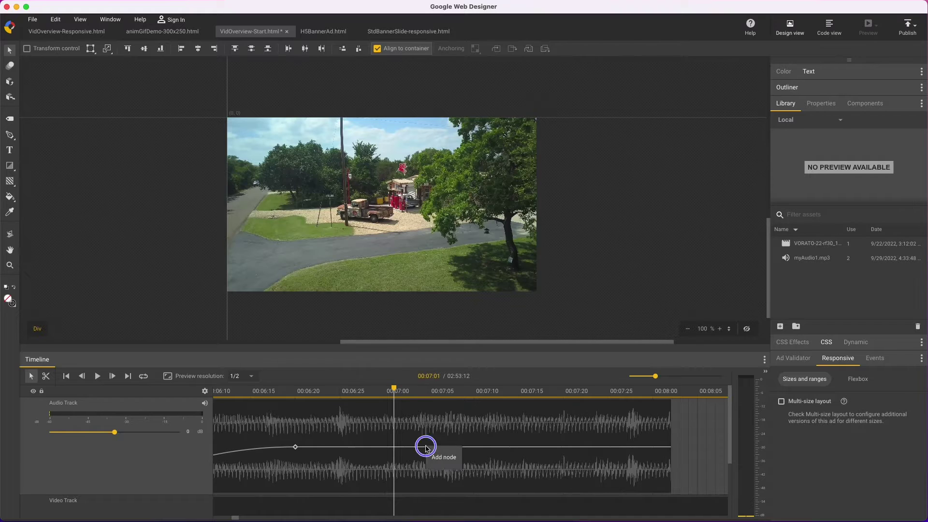
{"action": "left_click", "coordinate": [455, 447]}
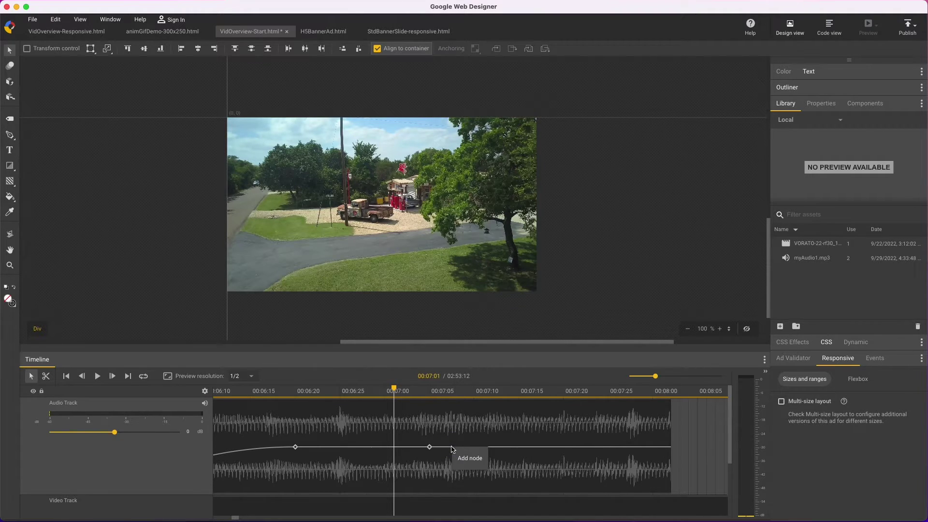
{"action": "left_click", "coordinate": [492, 447]}
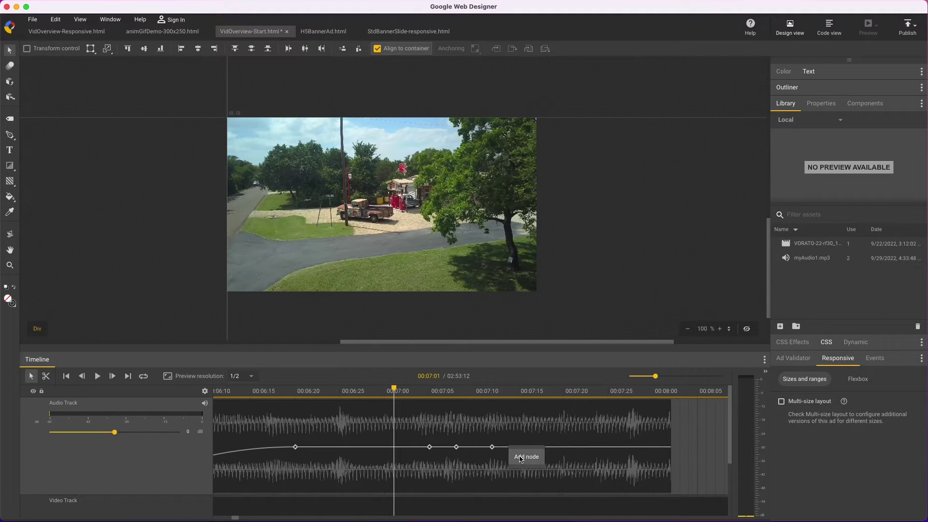
{"action": "left_click_drag", "start_coordinate": [475, 449], "coordinate": [471, 485]}
{"action": "left_click_drag", "start_coordinate": [140, 493], "coordinate": [136, 461]}
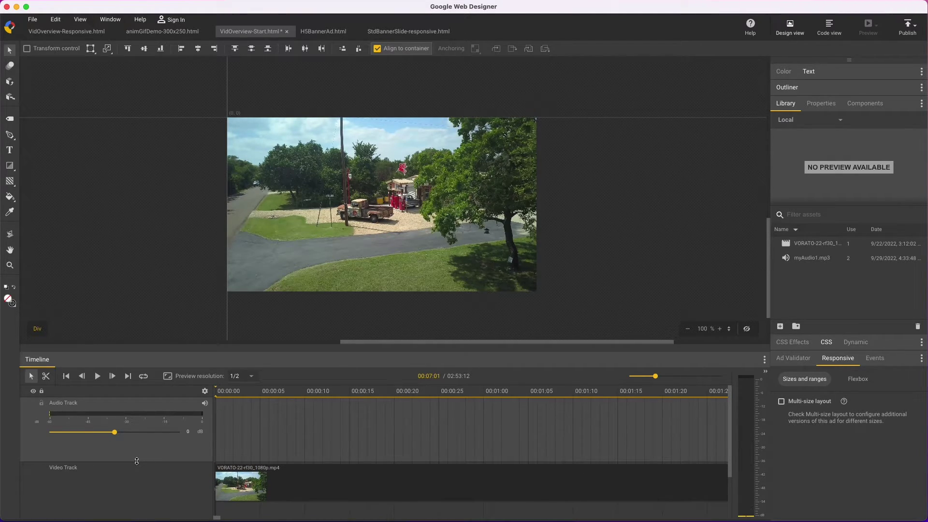
- Move the video track back above the audio track, select it and shrink its row
{"action": "left_click", "coordinate": [136, 460]}
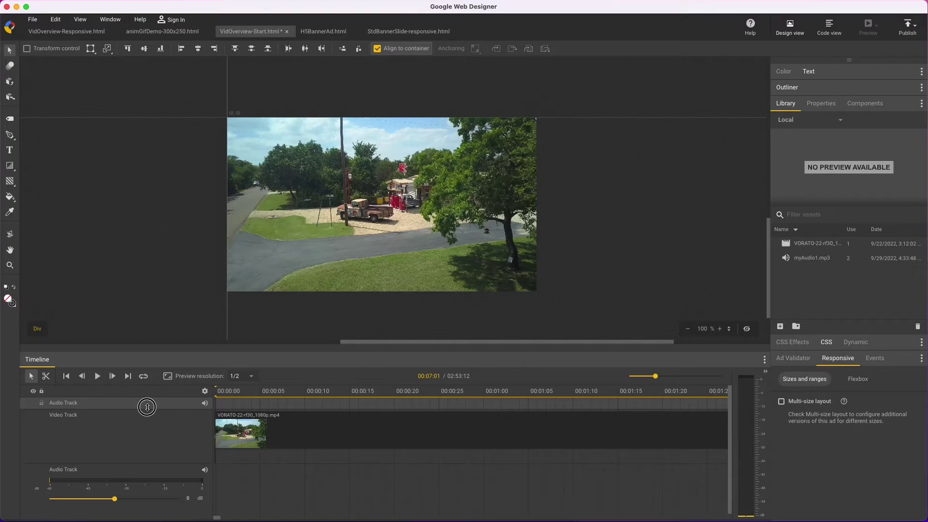
{"action": "left_click", "coordinate": [148, 411]}
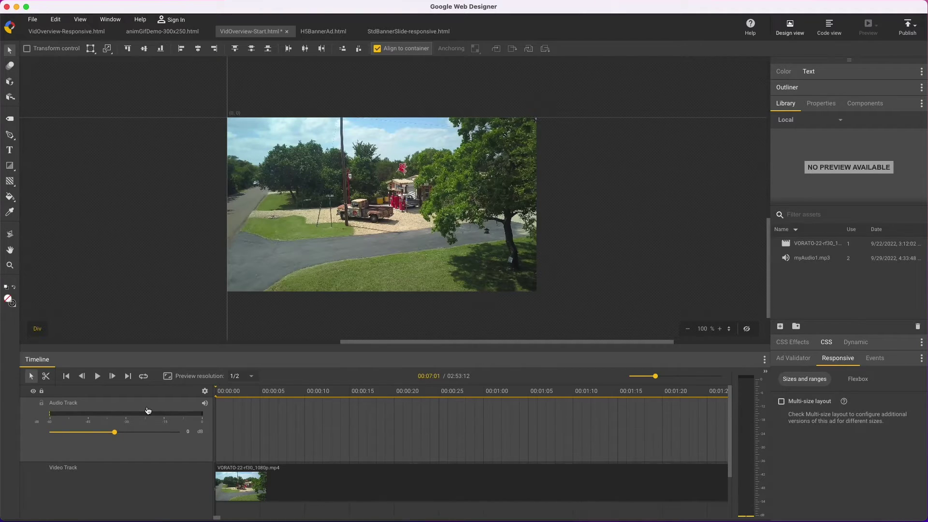
{"action": "left_click", "coordinate": [142, 460]}
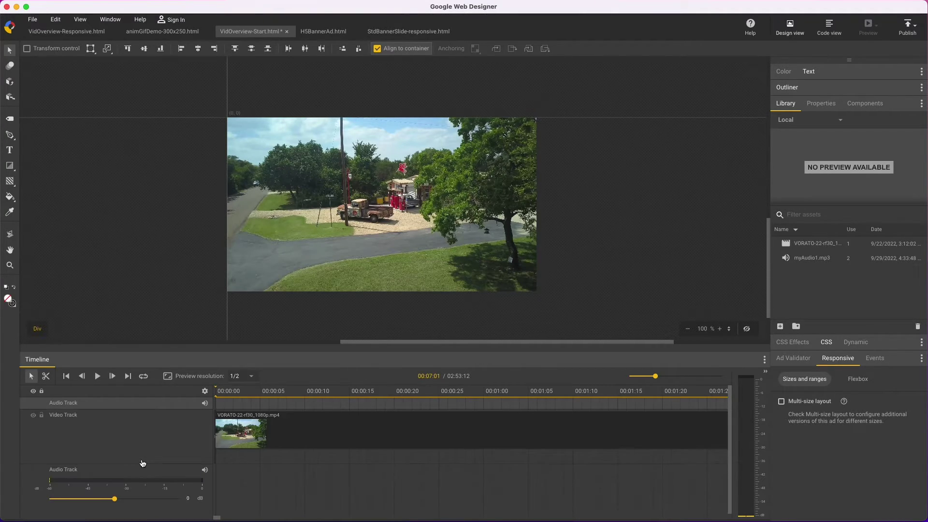
{"action": "left_click", "coordinate": [172, 453]}
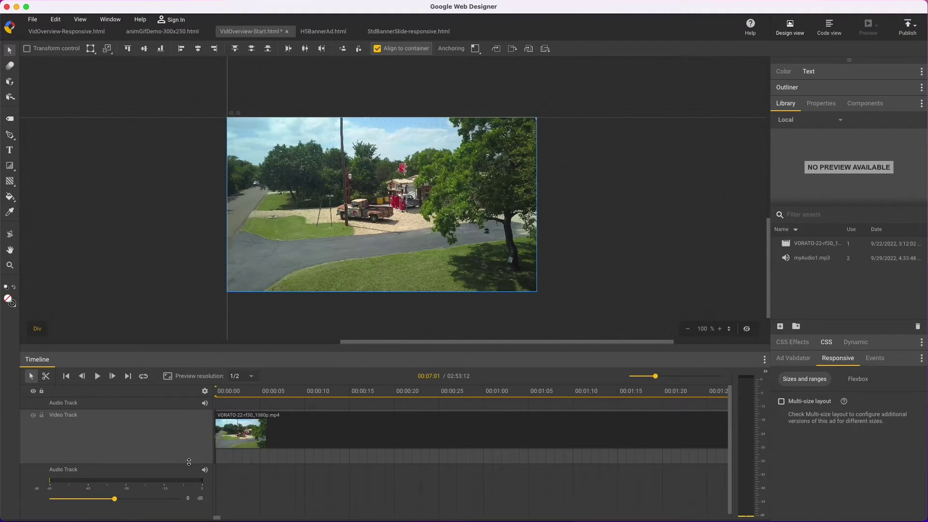
{"action": "mouse_move", "coordinate": [189, 462]}
{"action": "left_mouse_down"}
{"action": "mouse_move", "coordinate": [183, 481]}
{"action": "mouse_move", "coordinate": [182, 430]}
{"action": "mouse_move", "coordinate": [180, 449]}
{"action": "left_mouse_up"}
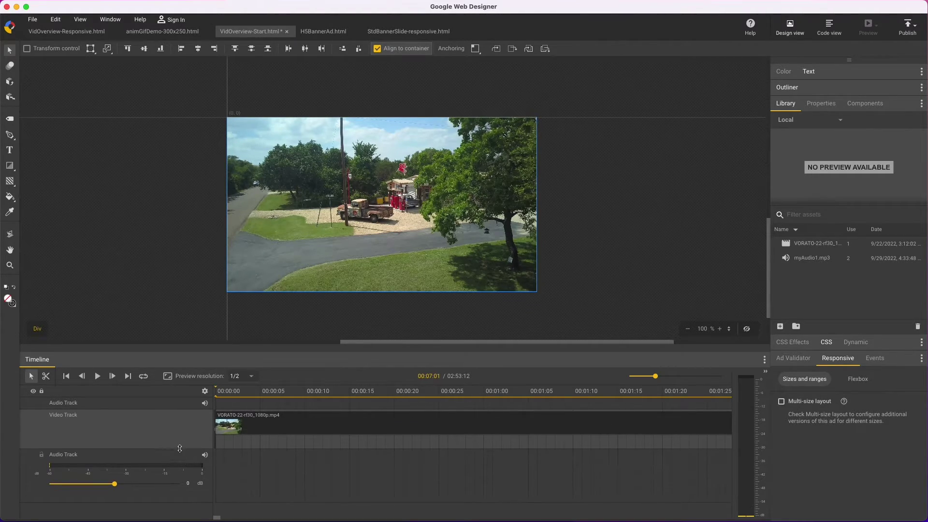
- Turn on Minimize all layers from the timeline gear menu
{"action": "left_click", "coordinate": [204, 393]}
{"action": "left_click", "coordinate": [235, 462]}
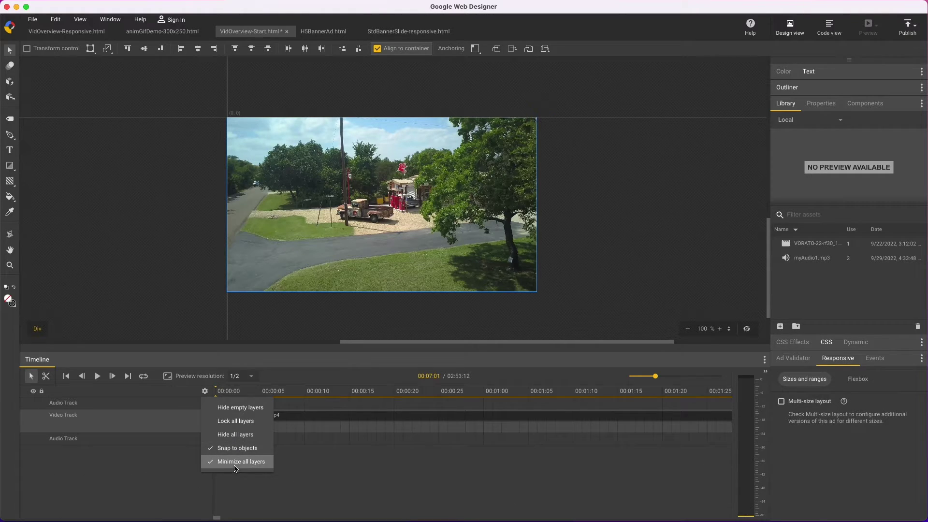
{"action": "left_click", "coordinate": [179, 423]}
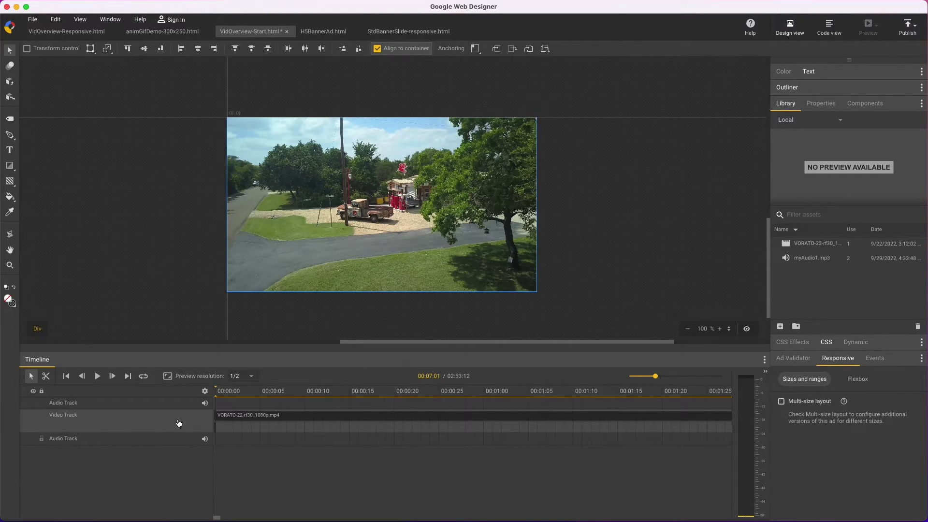
- Draw a text box across the lower video and type Go Further
{"action": "left_click", "coordinate": [10, 149]}
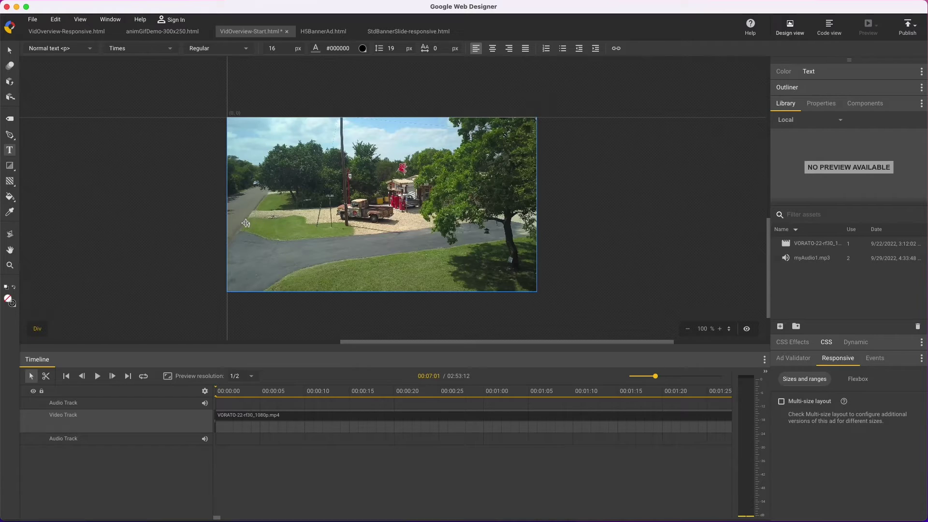
{"action": "left_click_drag", "start_coordinate": [245, 222], "coordinate": [520, 279]}
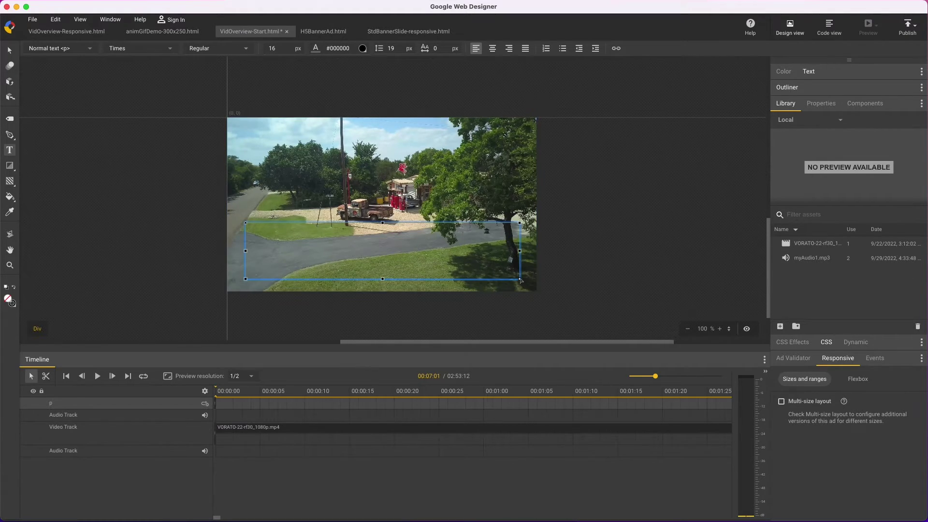
{"action": "type", "text": "Go Further"}
{"action": "key", "text": "super+a"}
{"action": "left_click", "coordinate": [9, 50]}
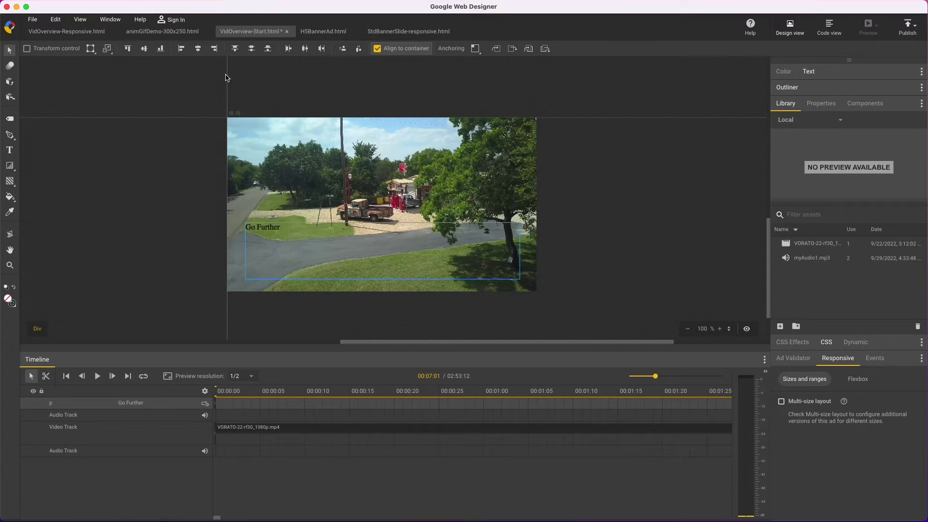
- Make the Go Further text white and 116 px in the Text panel
{"action": "left_click", "coordinate": [908, 105]}
{"action": "left_click", "coordinate": [860, 73]}
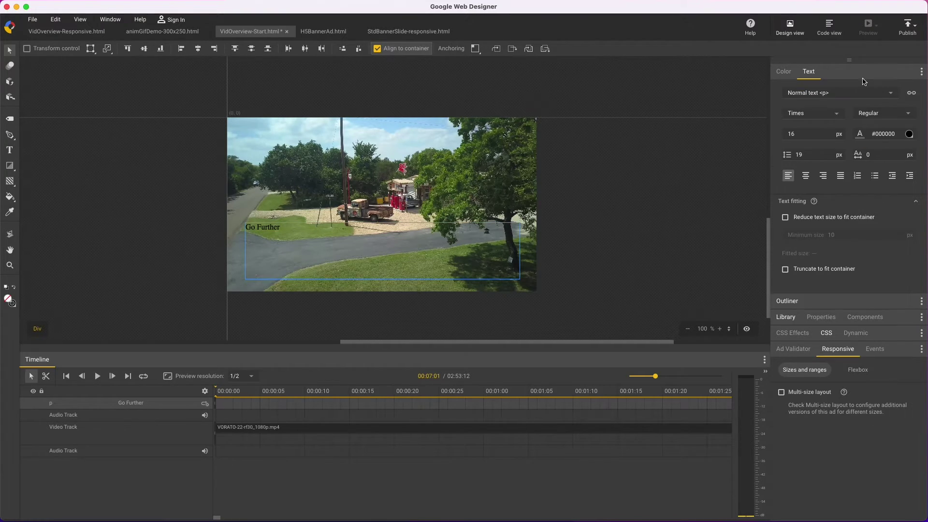
{"action": "left_click", "coordinate": [901, 133]}
{"action": "type", "text": "white"}
{"action": "key", "text": "Return"}
{"action": "left_click_drag", "start_coordinate": [806, 134], "coordinate": [797, 84]}
{"action": "left_click_drag", "start_coordinate": [655, 376], "coordinate": [640, 383]}
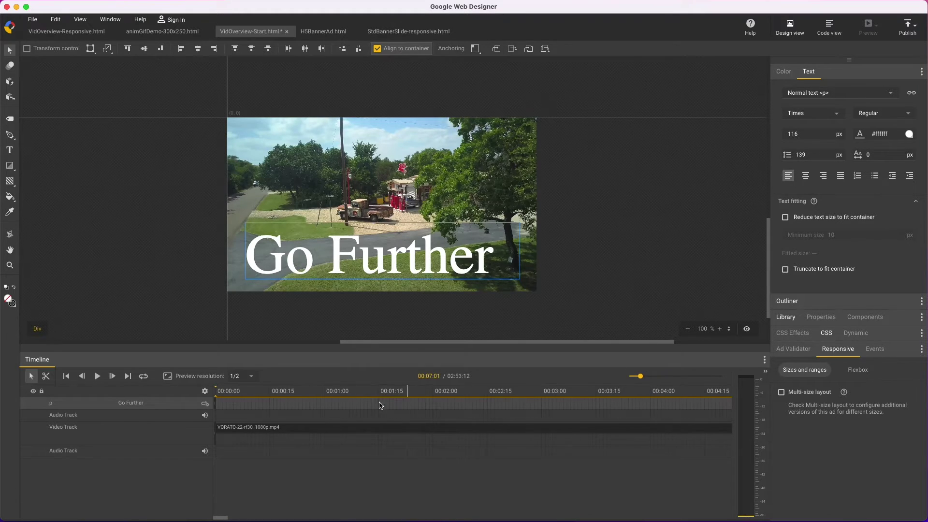
- Limit Go Further's visibility to roughly 00:00:15–00:02:00, then shift the span slightly later
{"action": "left_click_drag", "start_coordinate": [217, 404], "coordinate": [269, 404]}
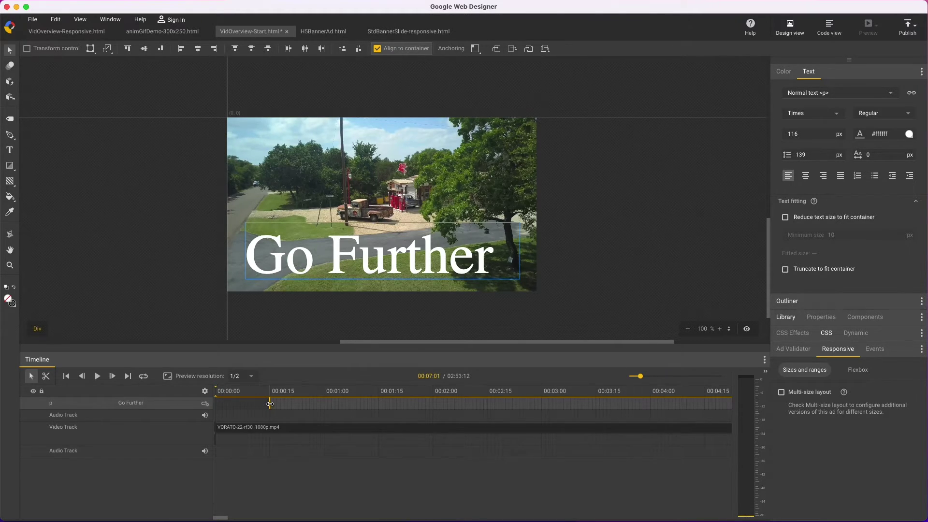
{"action": "right_click", "coordinate": [445, 414]}
{"action": "left_click", "coordinate": [466, 454]}
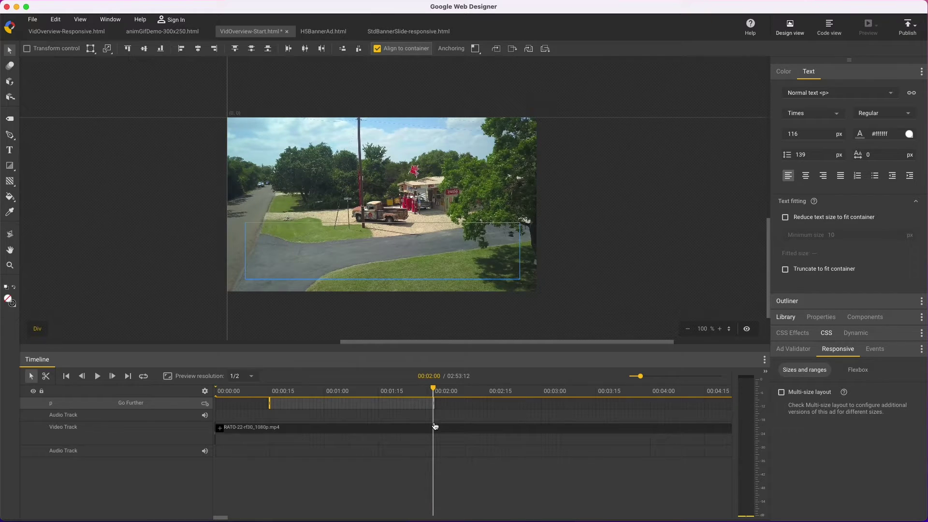
{"action": "left_click_drag", "start_coordinate": [437, 393], "coordinate": [382, 394]}
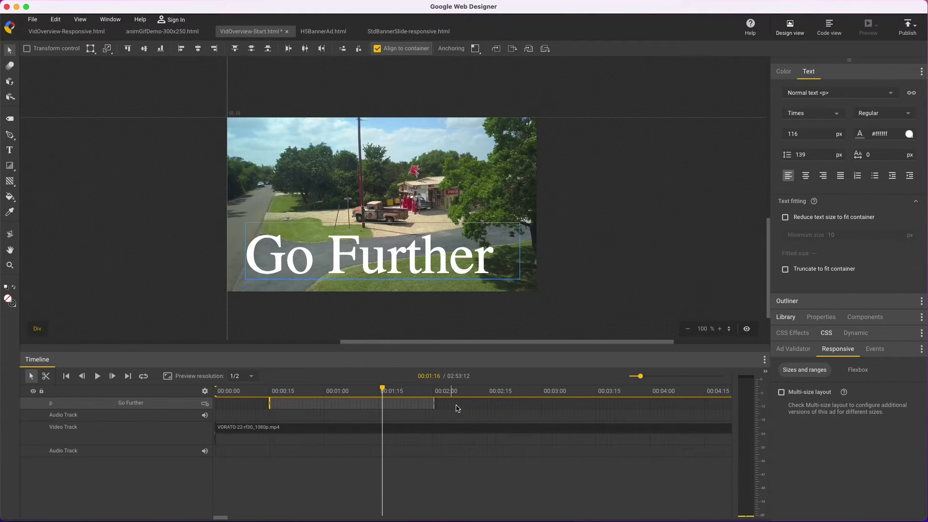
{"action": "left_click", "coordinate": [369, 402]}
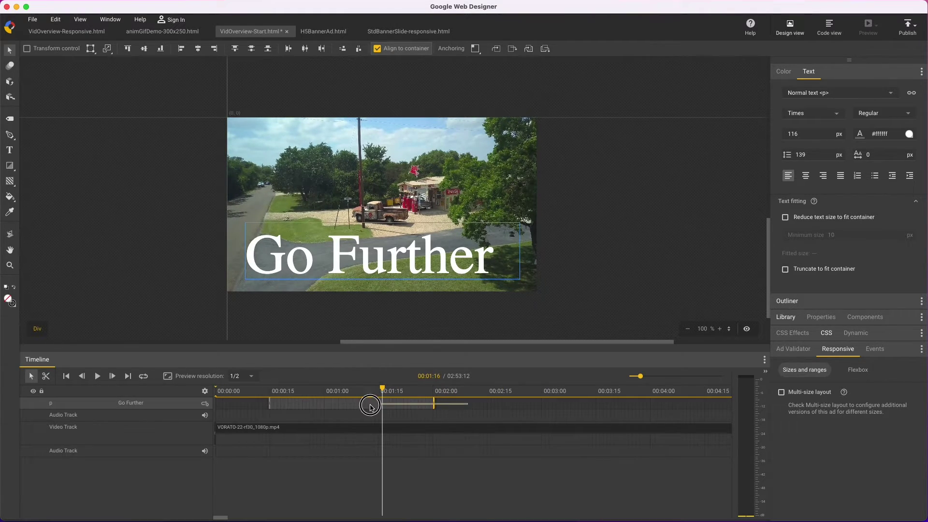
{"action": "left_click", "coordinate": [308, 406]}
{"action": "mouse_move", "coordinate": [308, 406]}
{"action": "left_mouse_down"}
{"action": "mouse_move", "coordinate": [435, 407]}
{"action": "mouse_move", "coordinate": [311, 409]}
{"action": "left_mouse_up"}
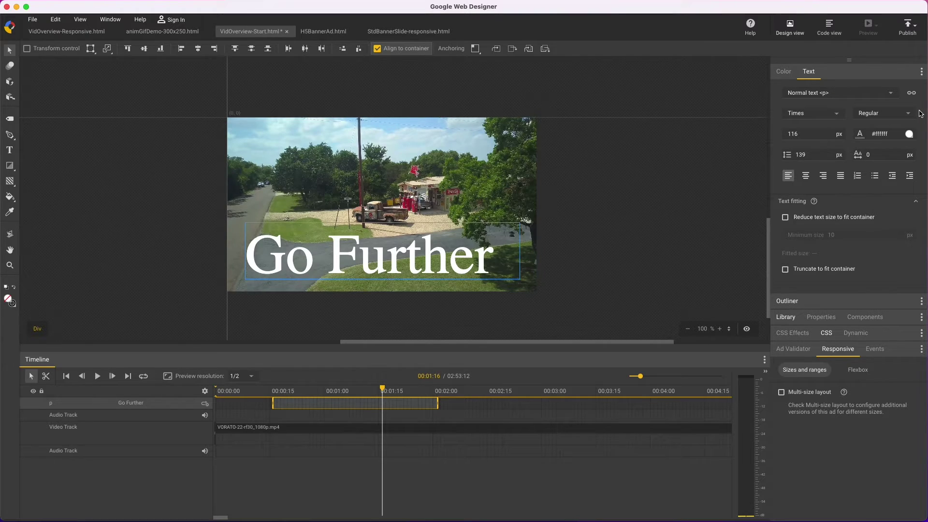
- Try wider letter spacing and tighter line height on Go Further, then undo both
{"action": "left_click_drag", "start_coordinate": [882, 155], "coordinate": [873, 136]}
{"action": "left_click_drag", "start_coordinate": [816, 153], "coordinate": [814, 214]}
{"action": "key", "text": "super+z"}
{"action": "key", "text": "super+z"}
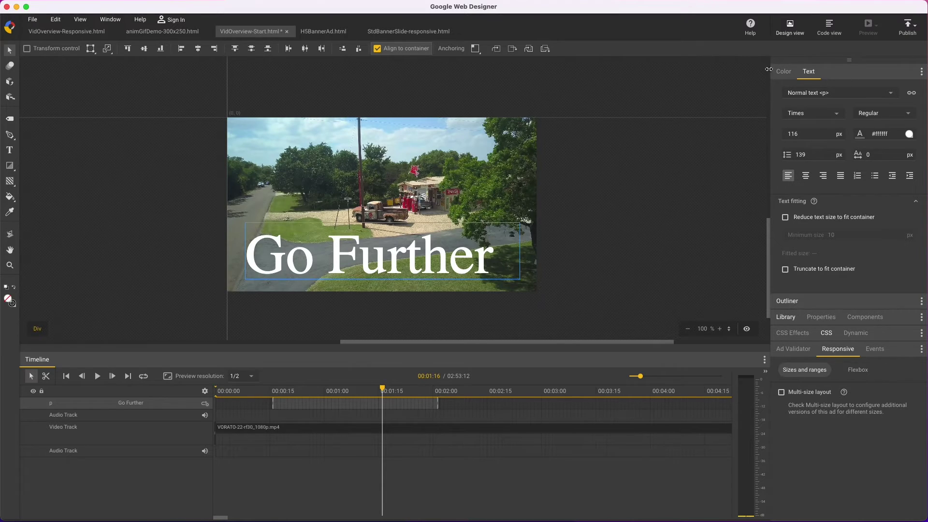
- Apply the Drop in text effect to Go Further and preview the letters dropping in
{"action": "left_click", "coordinate": [108, 20]}
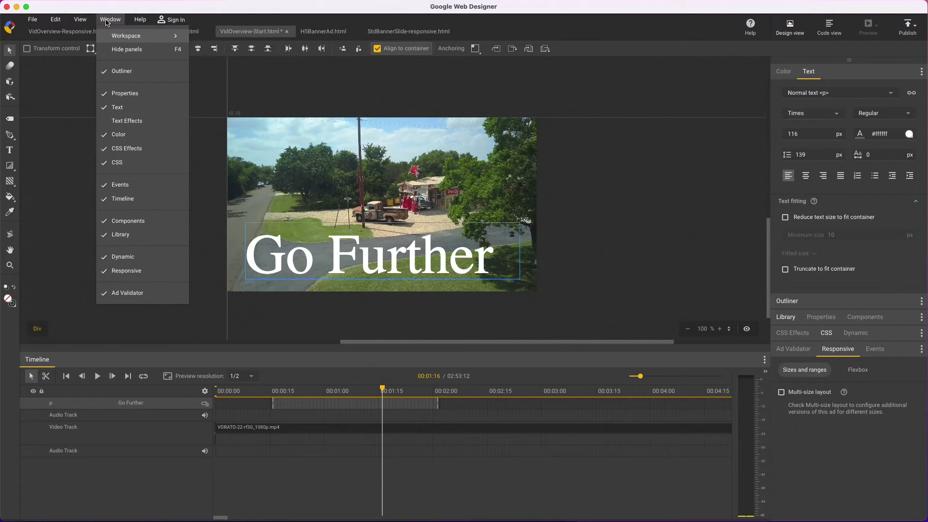
{"action": "left_click", "coordinate": [133, 124]}
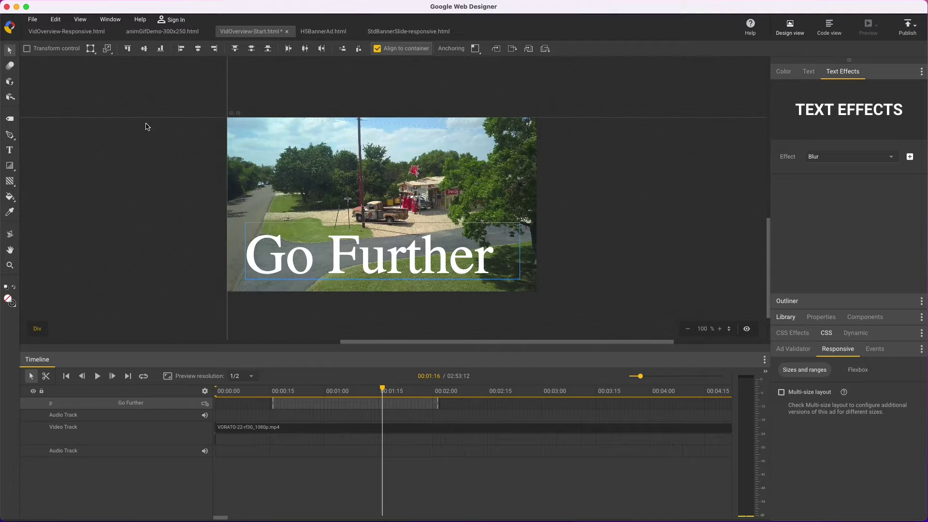
{"action": "left_click", "coordinate": [893, 161]}
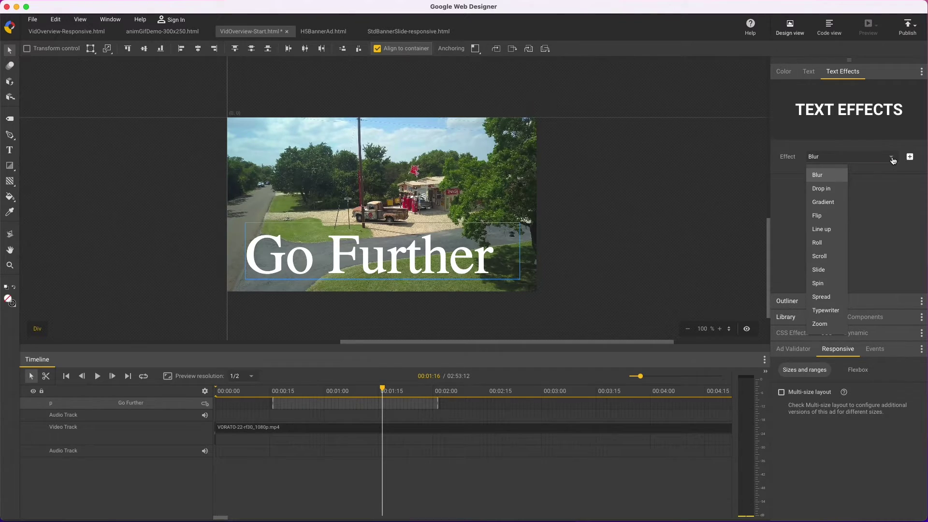
{"action": "left_click", "coordinate": [827, 189]}
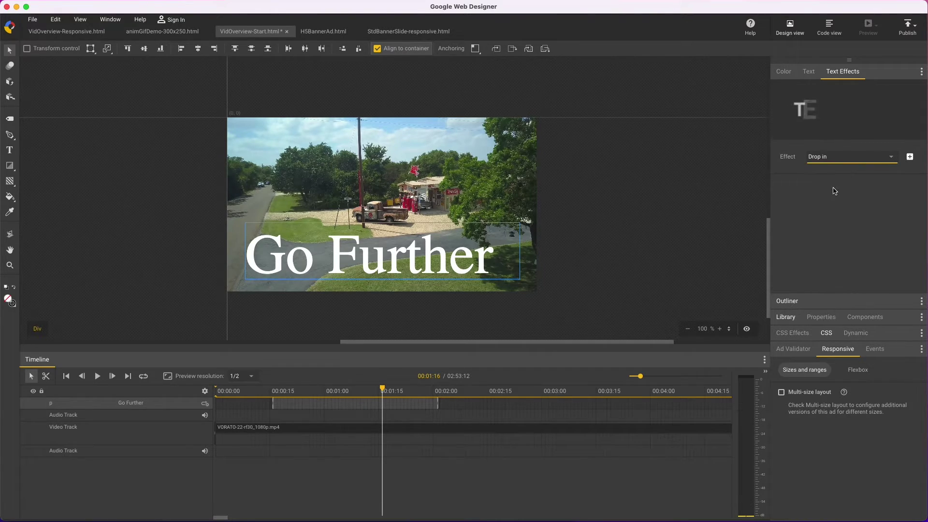
{"action": "left_click", "coordinate": [910, 157]}
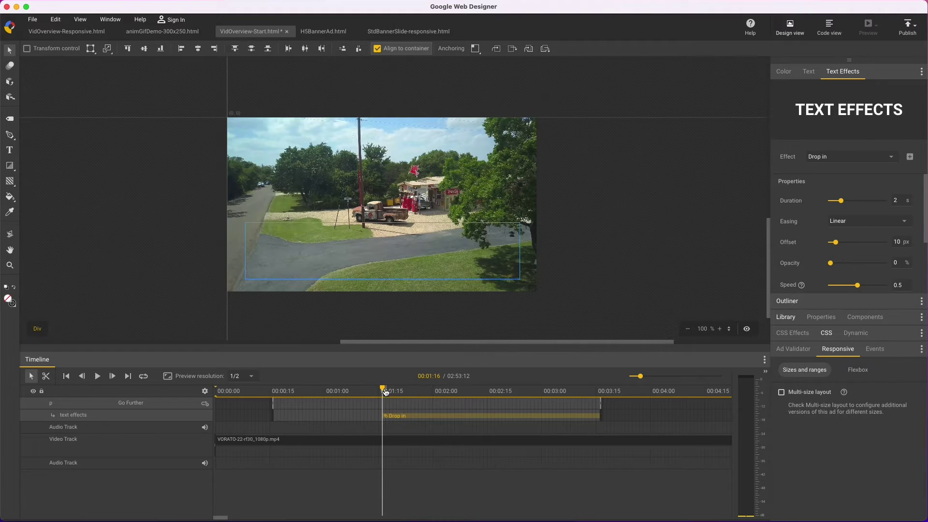
{"action": "left_click_drag", "start_coordinate": [385, 392], "coordinate": [371, 415]}
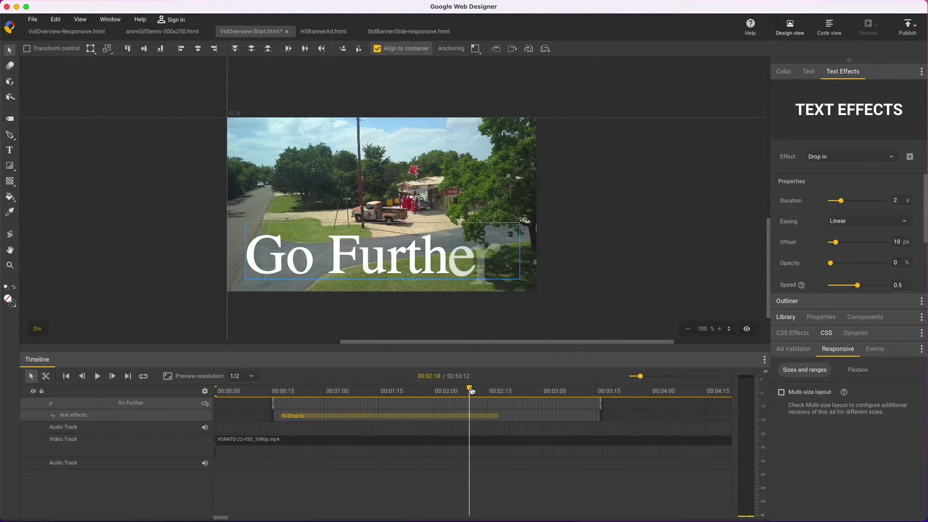
{"action": "left_click_drag", "start_coordinate": [472, 390], "coordinate": [502, 389]}
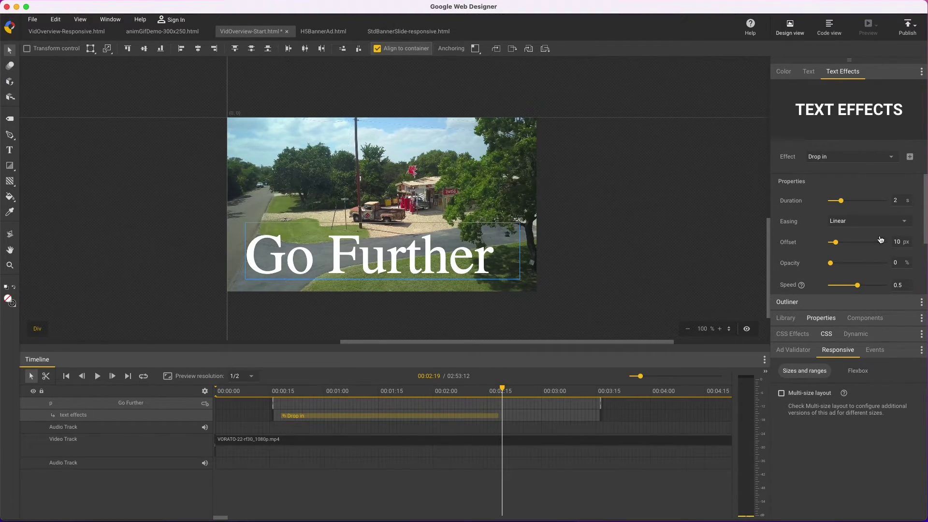
{"action": "left_click", "coordinate": [895, 75]}
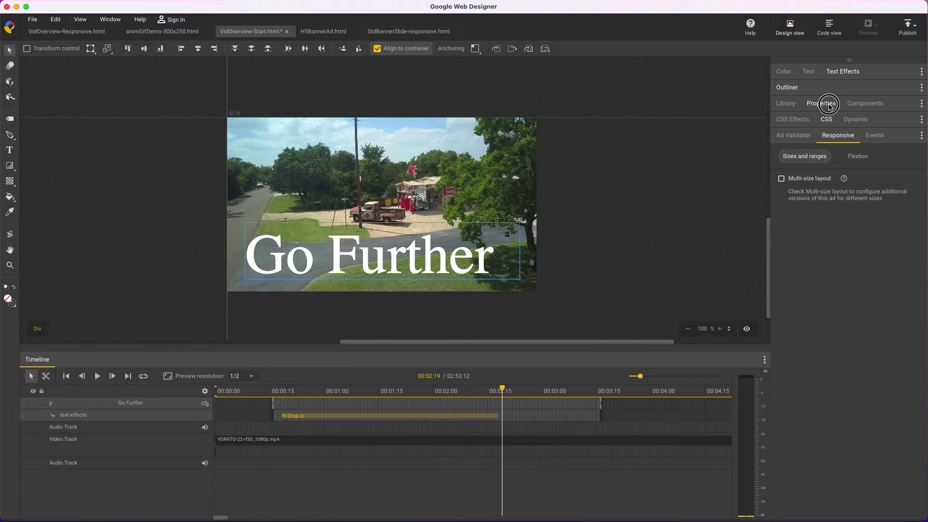
- Keyframe Go Further's Scale X from 4 at the start down to 0.99
{"action": "left_click", "coordinate": [830, 106]}
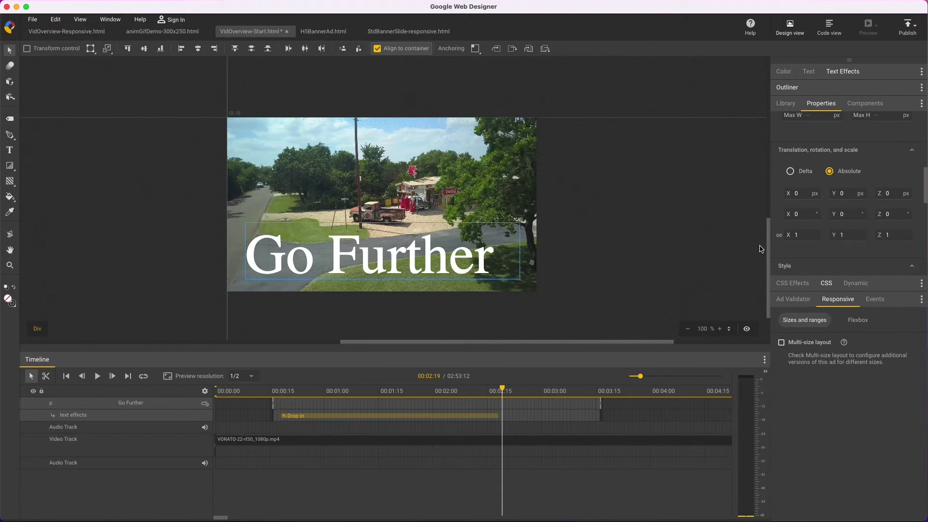
{"action": "right_click", "coordinate": [502, 405]}
{"action": "left_click", "coordinate": [516, 418]}
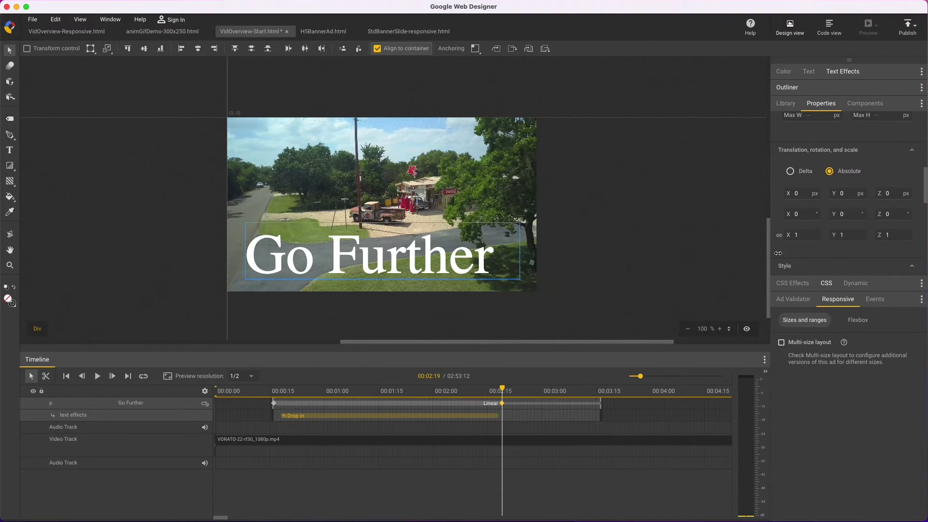
{"action": "left_click", "coordinate": [802, 235]}
{"action": "type", "text": "0.99"}
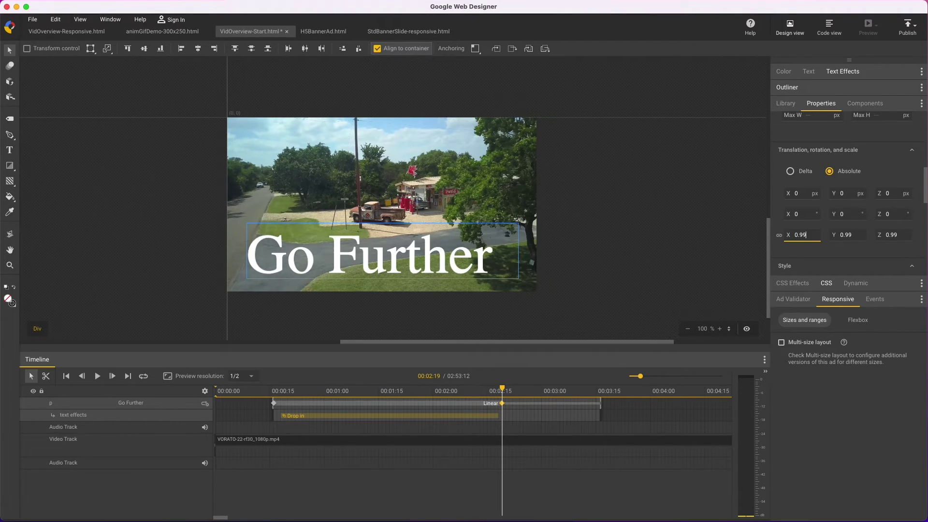
{"action": "left_click", "coordinate": [275, 405]}
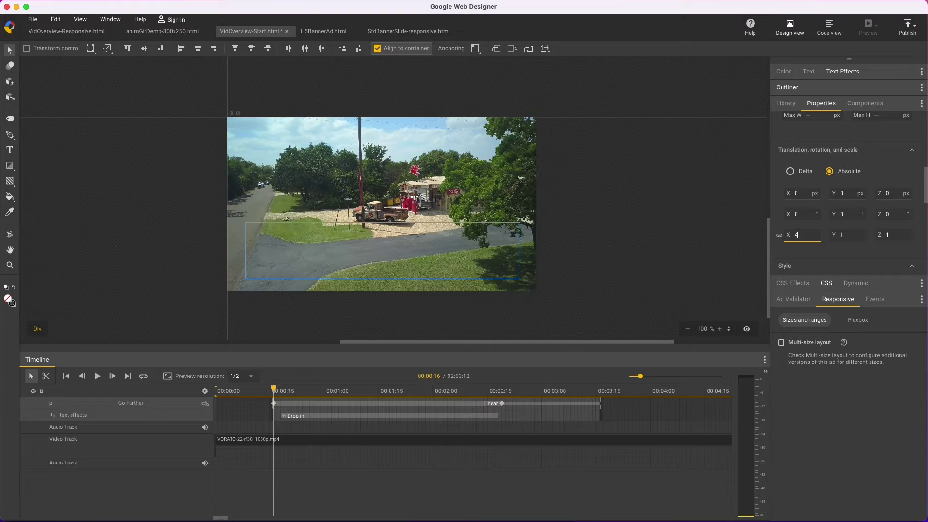
{"action": "type", "text": "4"}
{"action": "key", "text": "Return"}
- Preview the shrinking text with overflow outside the video hidden, then switch to H5BannerAd.html
{"action": "left_click_drag", "start_coordinate": [268, 389], "coordinate": [376, 392]}
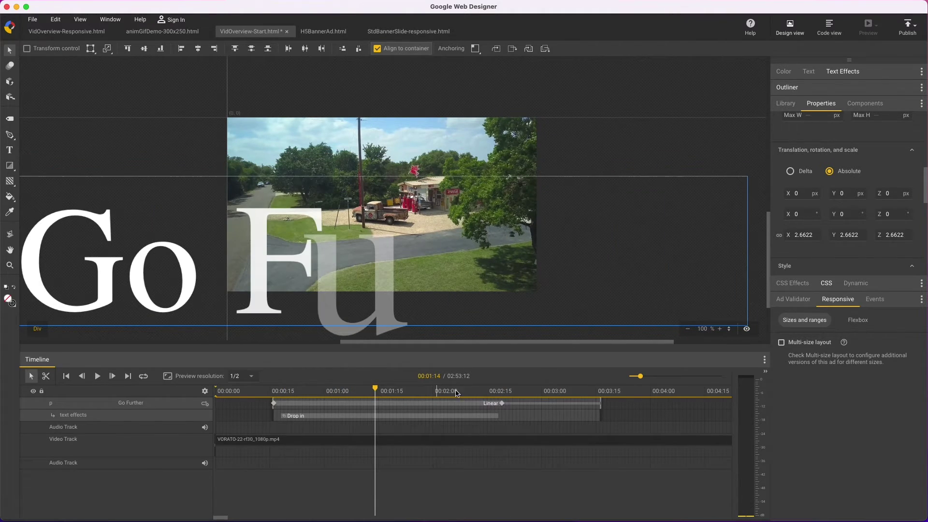
{"action": "left_click", "coordinate": [746, 329]}
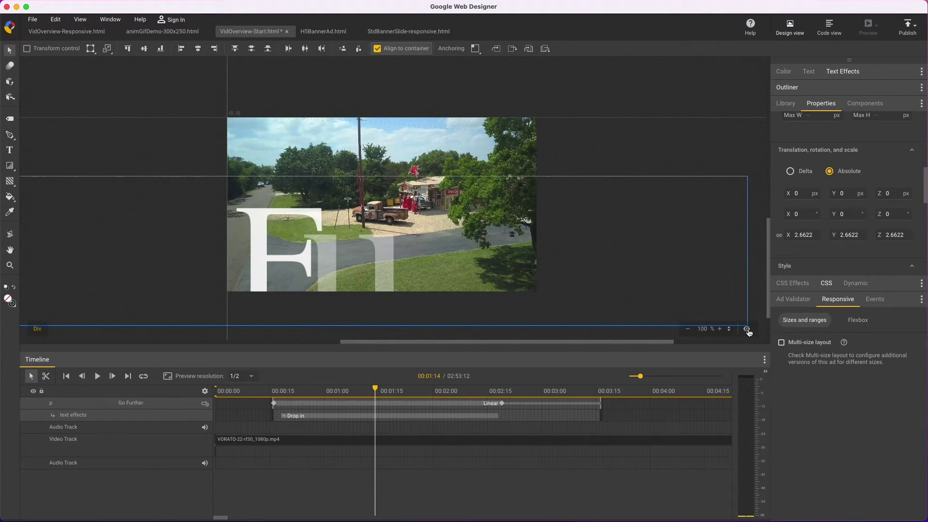
{"action": "left_click_drag", "start_coordinate": [378, 390], "coordinate": [551, 386]}
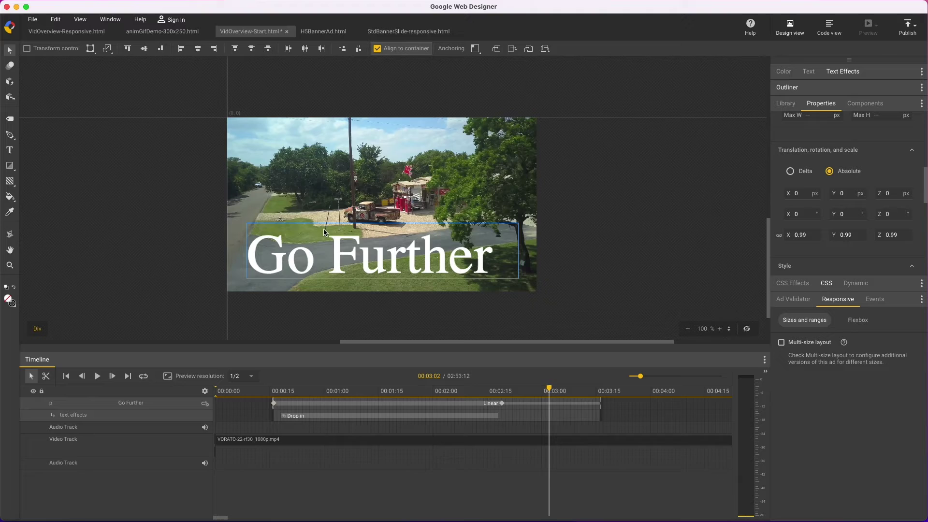
{"action": "left_click", "coordinate": [324, 32]}
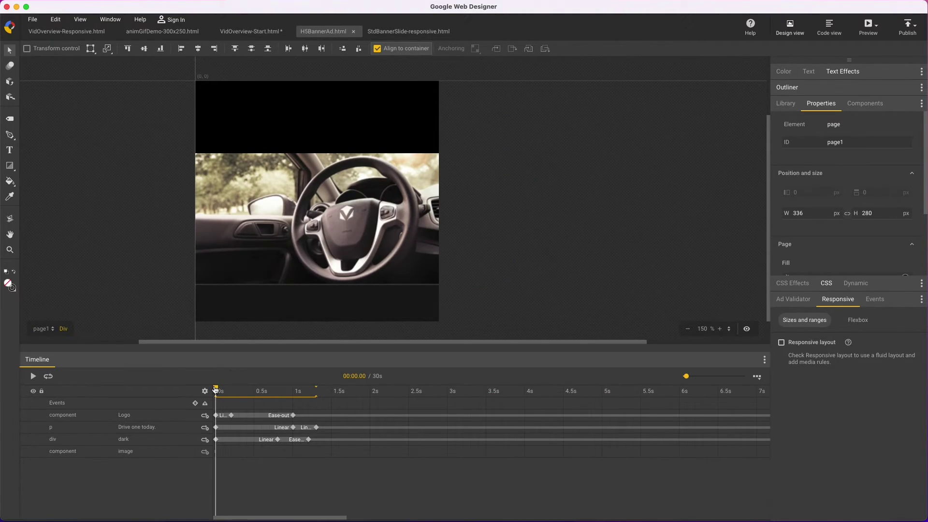
- Copy the VORATO Logo layer from H5BannerAd.html and paste it into VidOverview-Start.html
{"action": "left_click_drag", "start_coordinate": [215, 390], "coordinate": [285, 390]}
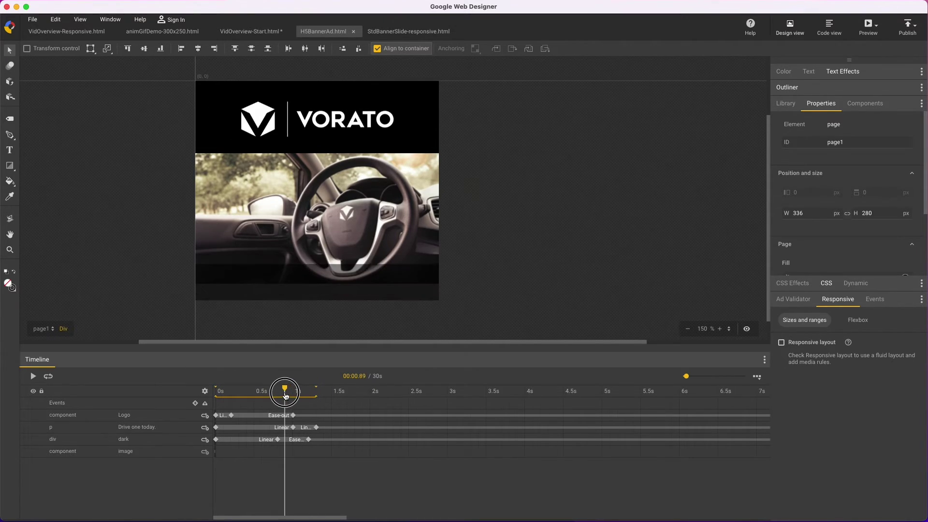
{"action": "left_click", "coordinate": [161, 421]}
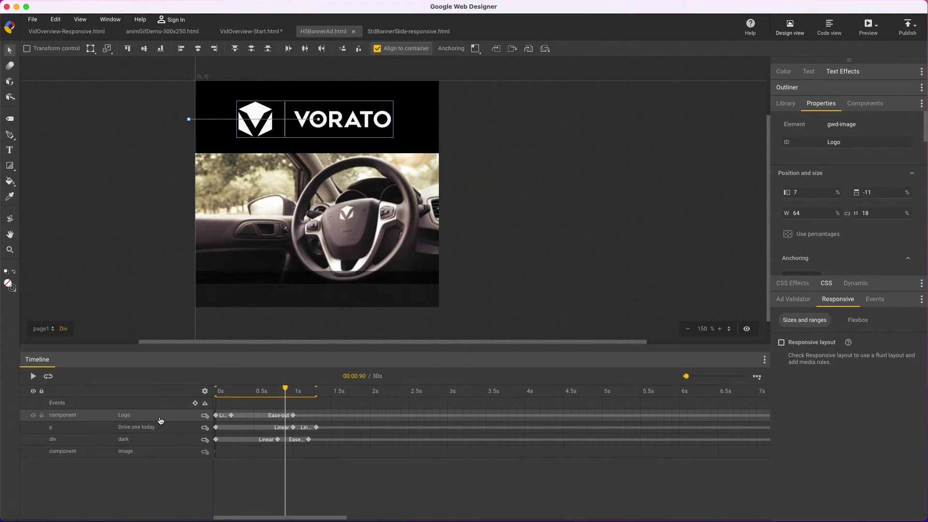
{"action": "left_click", "coordinate": [255, 32]}
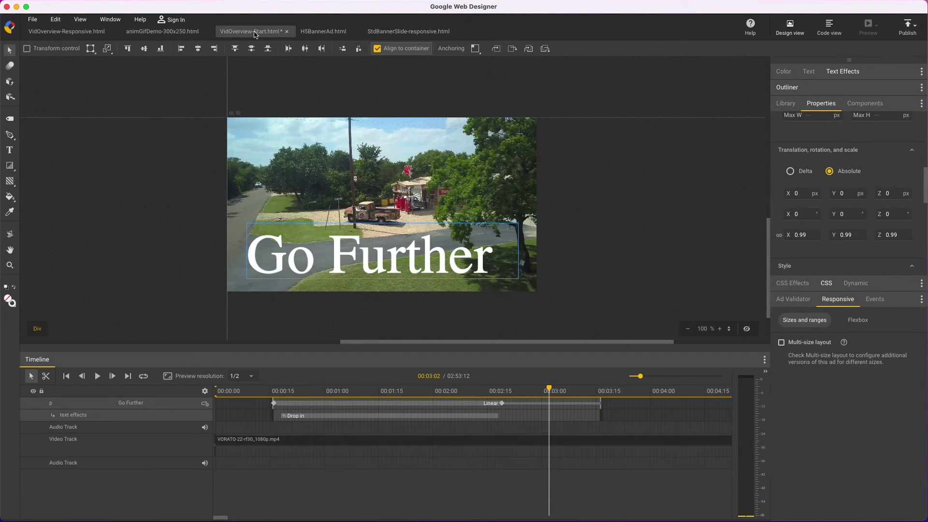
{"action": "key", "text": "super+v"}
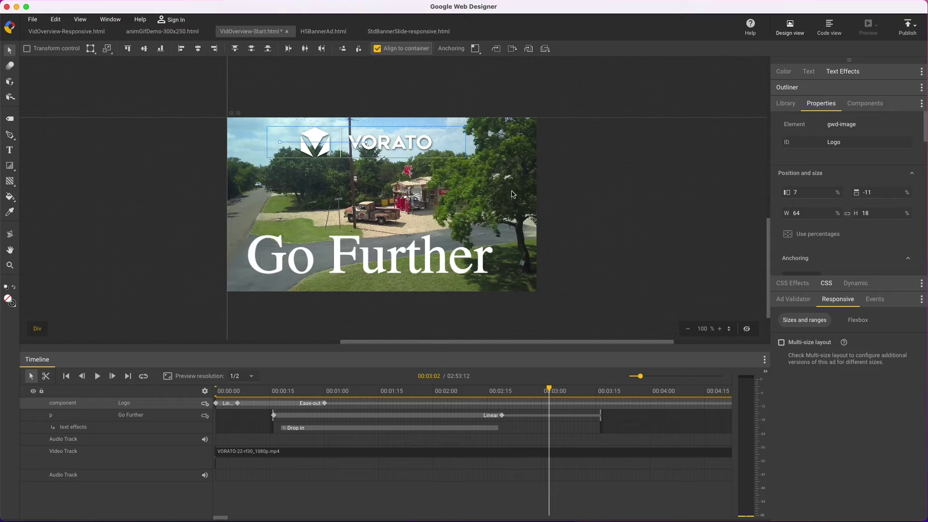
{"action": "left_click_drag", "start_coordinate": [552, 394], "coordinate": [509, 382]}
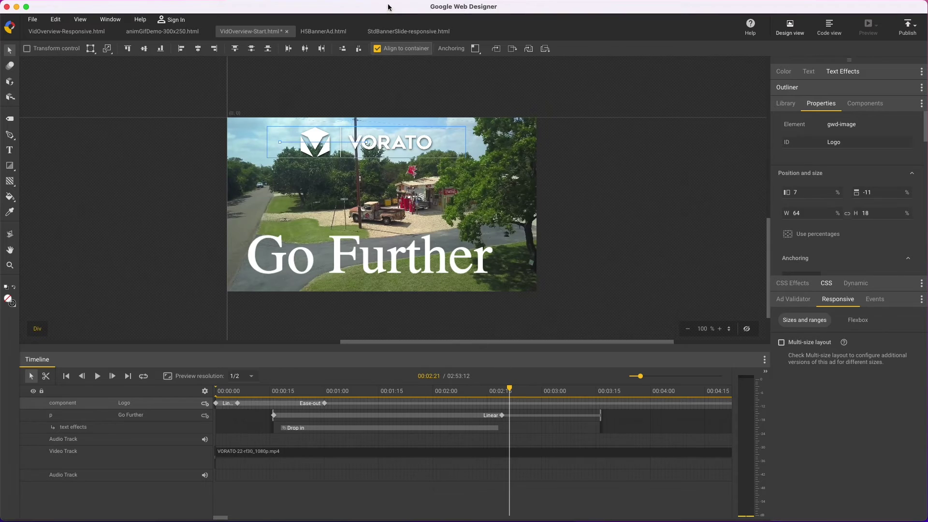
- Open the Convert to video dialog for StdBannerSlide-responsive.html, keeping custom 300 x 250 dimensions
{"action": "left_click", "coordinate": [397, 34]}
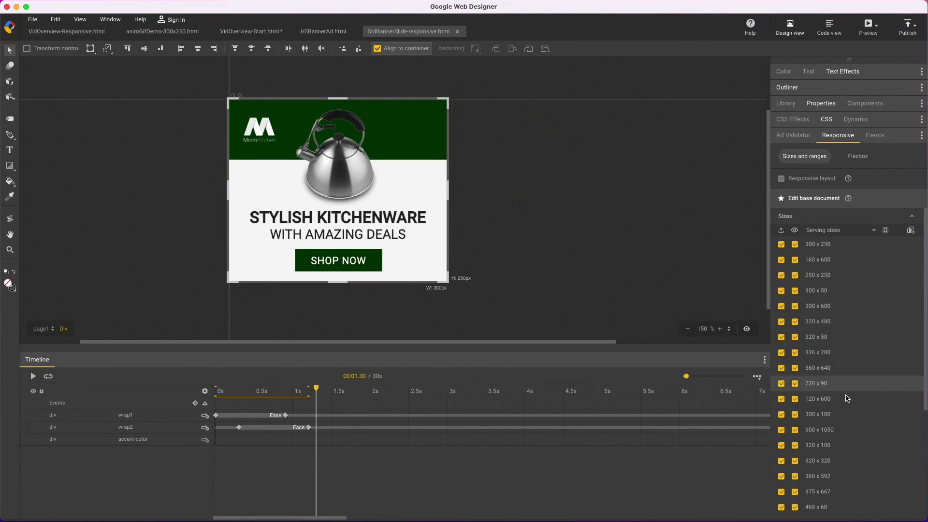
{"action": "left_click", "coordinate": [31, 19]}
{"action": "mouse_move", "coordinate": [74, 224]}
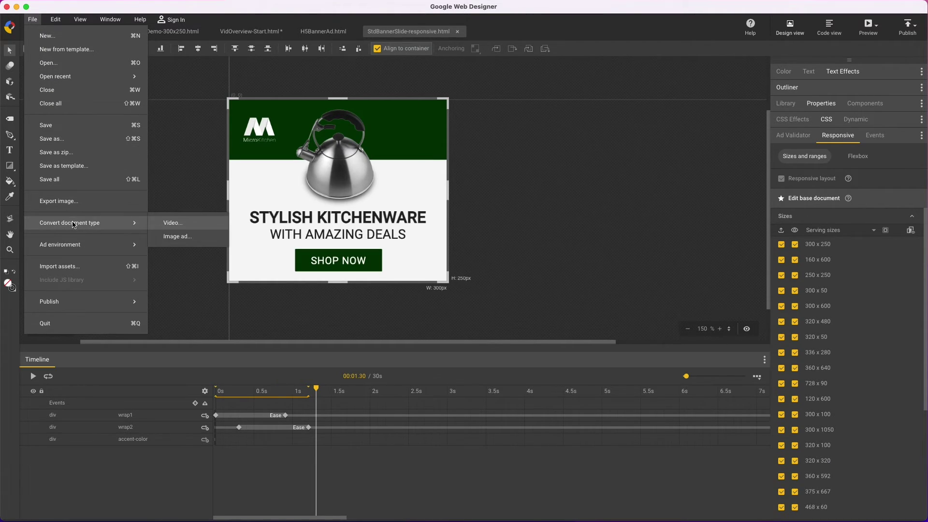
{"action": "left_click", "coordinate": [189, 225]}
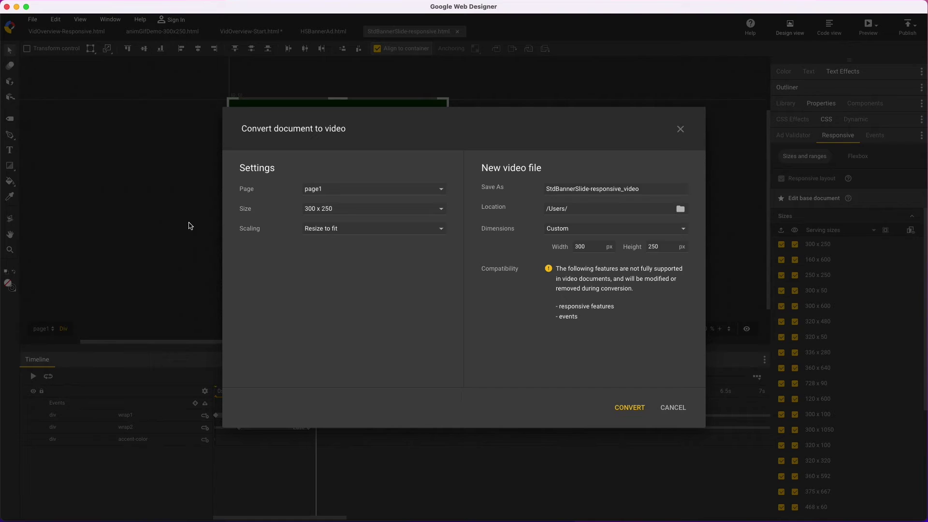
{"action": "left_click", "coordinate": [340, 212]}
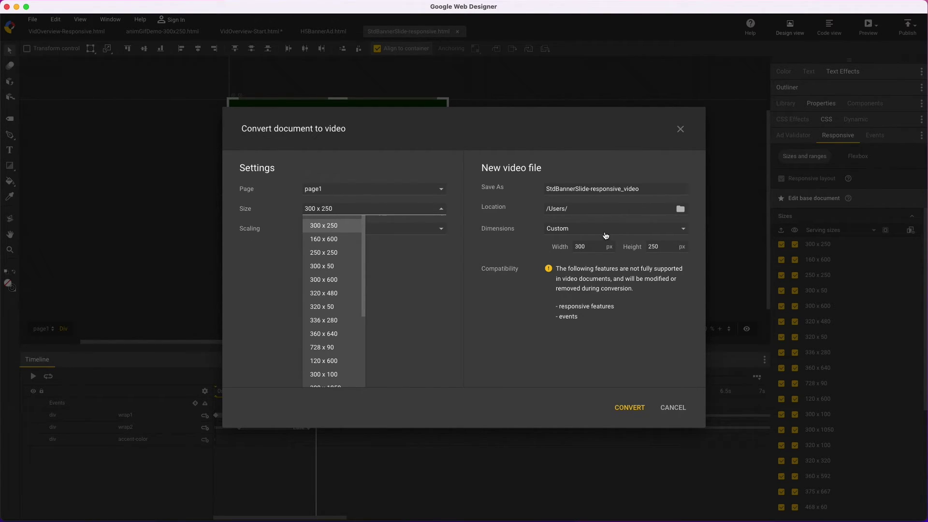
{"action": "left_click", "coordinate": [606, 235]}
{"action": "left_click", "coordinate": [511, 251]}
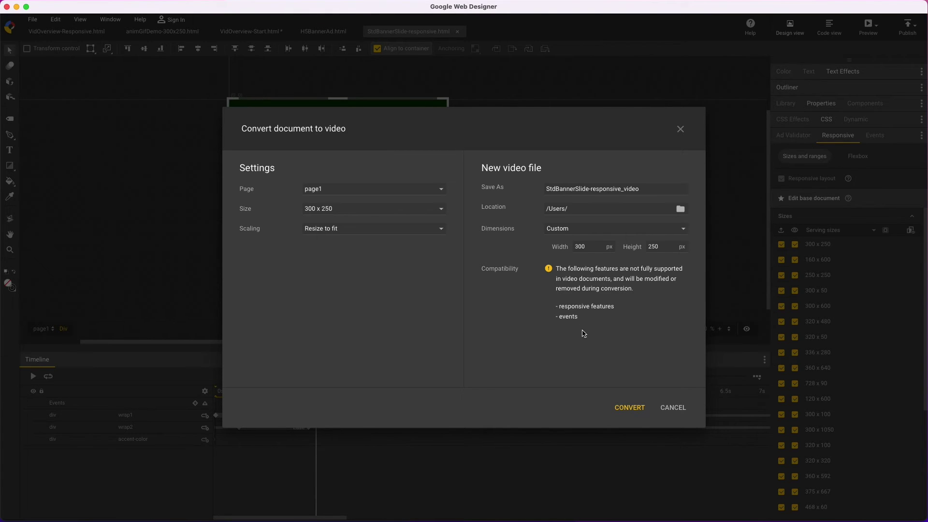
- Convert the banner to video, preview its animation, and expand wrap1 in the Outliner
{"action": "left_click", "coordinate": [636, 410]}
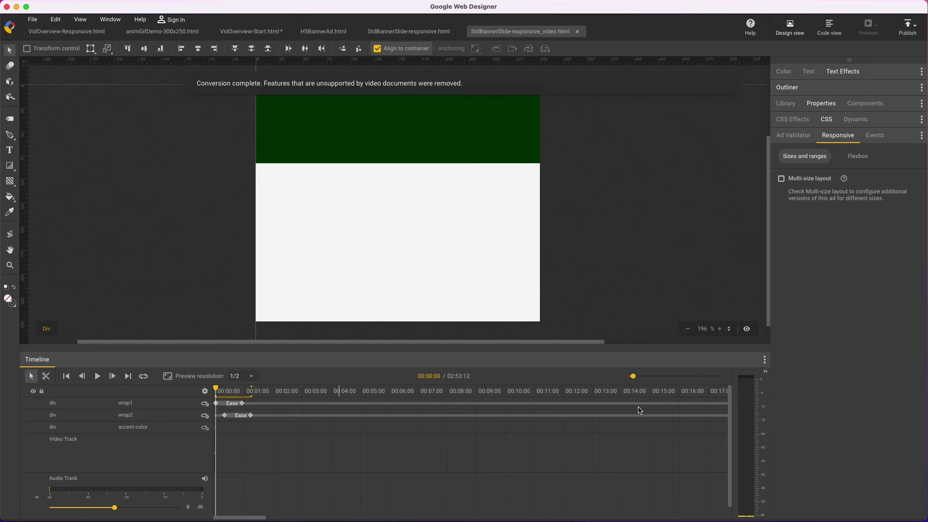
{"action": "left_click", "coordinate": [232, 390]}
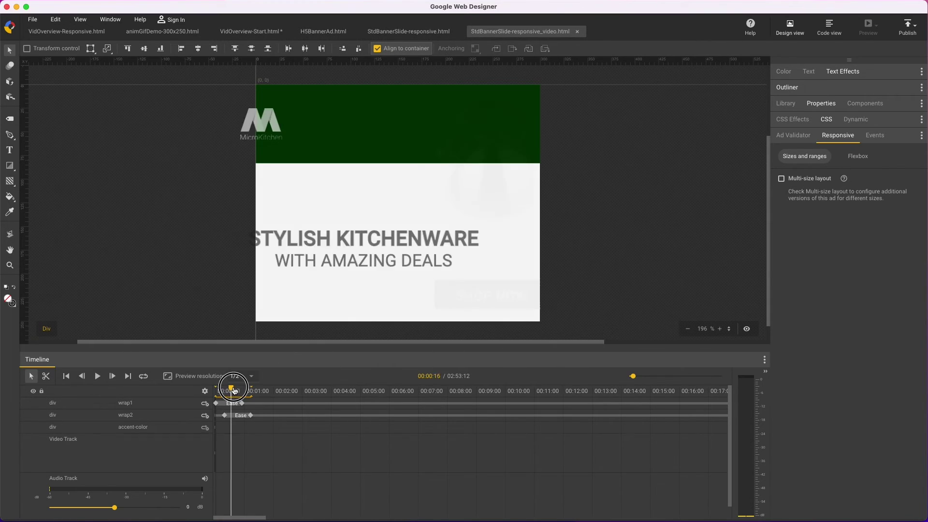
{"action": "left_click_drag", "start_coordinate": [234, 391], "coordinate": [349, 389]}
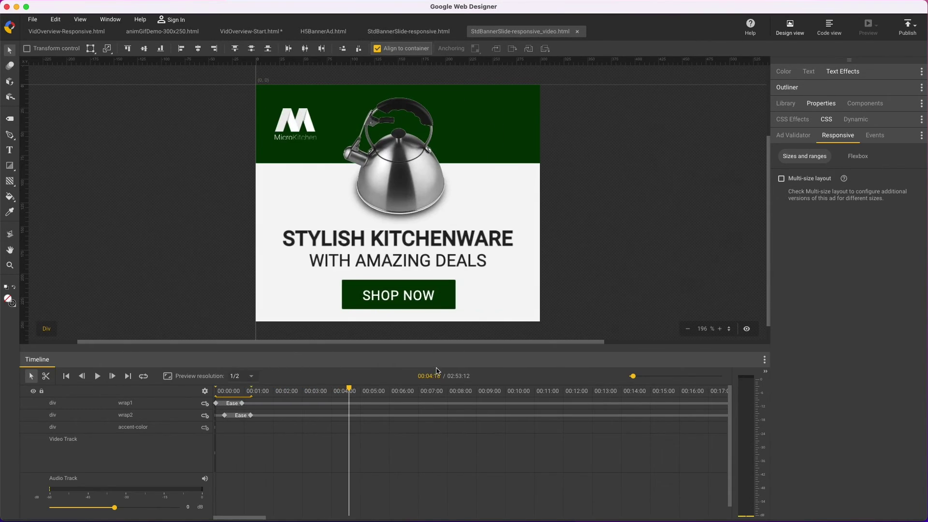
{"action": "left_click", "coordinate": [820, 90]}
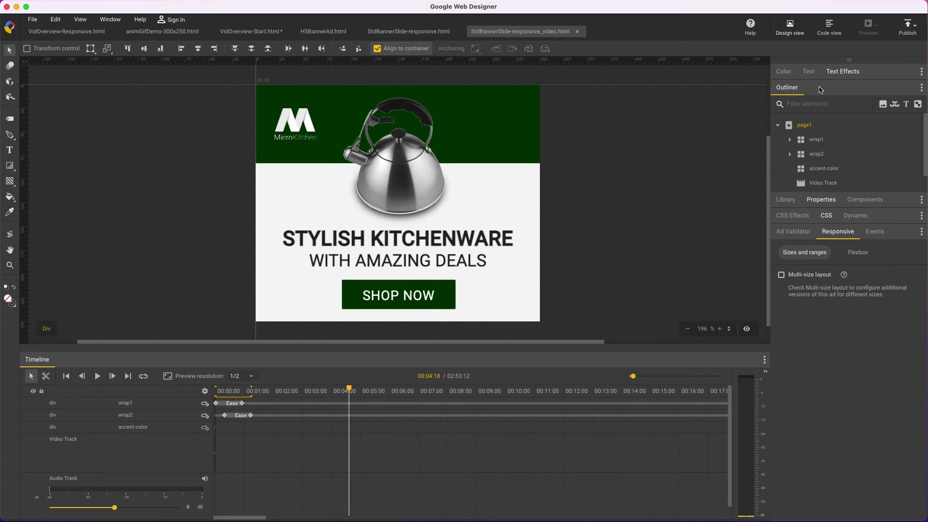
{"action": "double_click", "coordinate": [823, 143]}
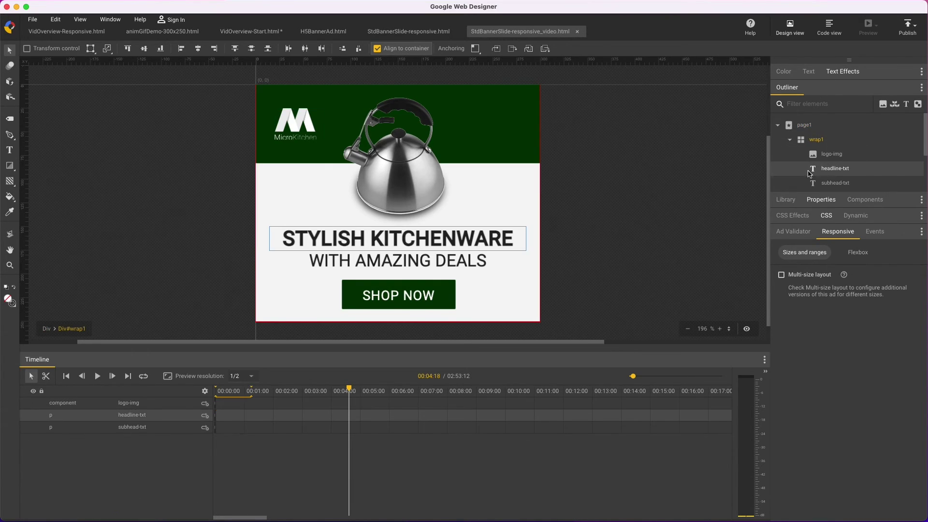
{"action": "left_click", "coordinate": [671, 206]}
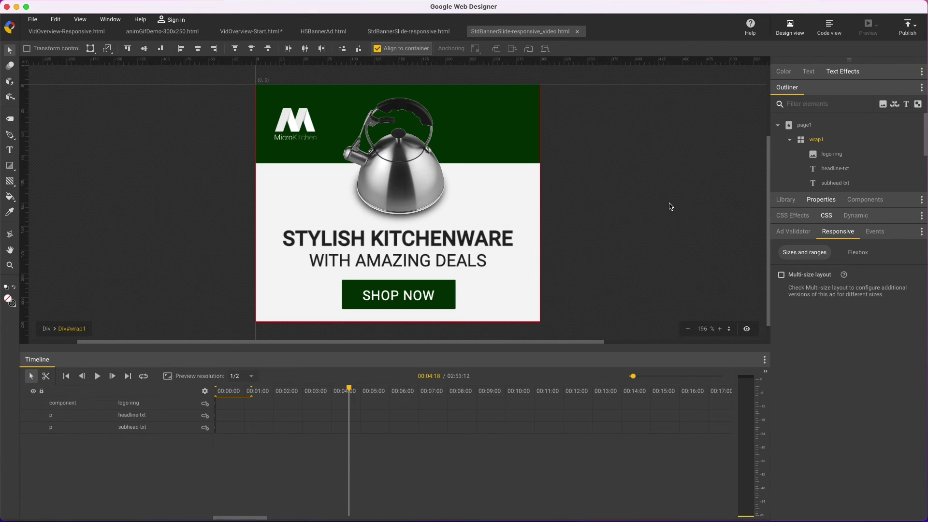
- Check the local publish settings, keeping H.264 High profile, and cancel without exporting
{"action": "left_click", "coordinate": [914, 27]}
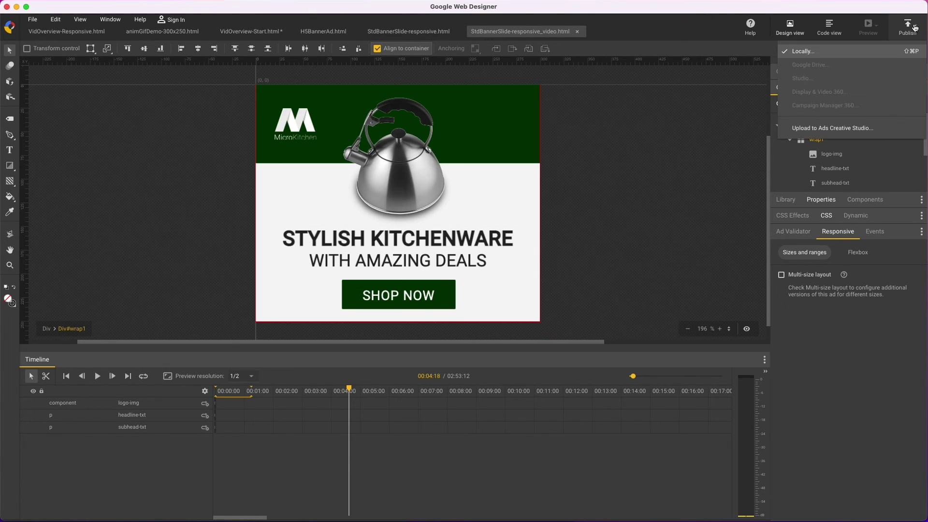
{"action": "left_click", "coordinate": [849, 52]}
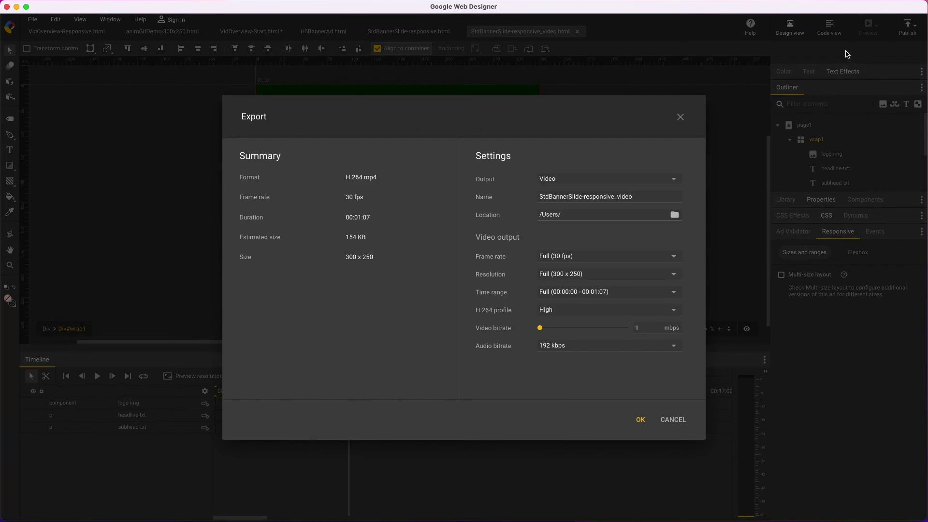
{"action": "left_click", "coordinate": [642, 312]}
{"action": "left_click", "coordinate": [608, 355]}
{"action": "left_click", "coordinate": [681, 421]}
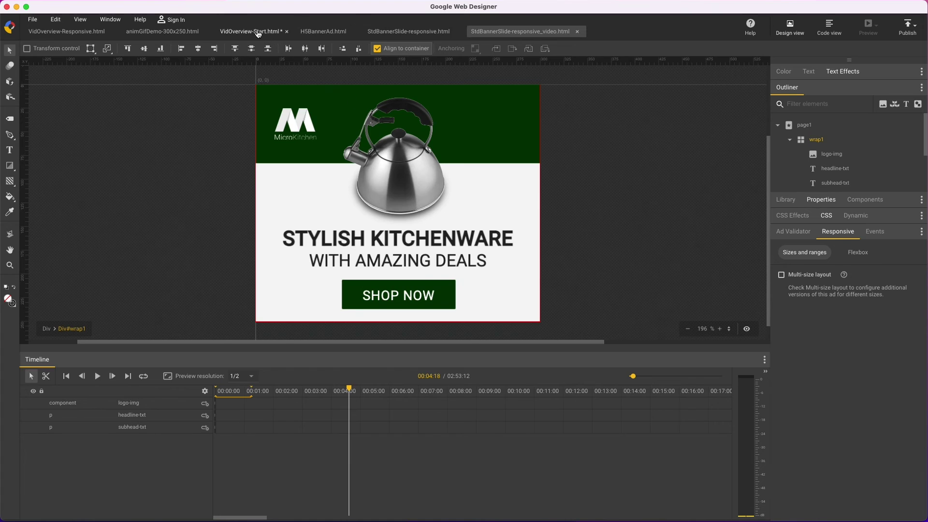
- In VidOverview-Start.html, move the VORATO video clip to begin at 00:01:06
{"action": "left_click", "coordinate": [259, 33]}
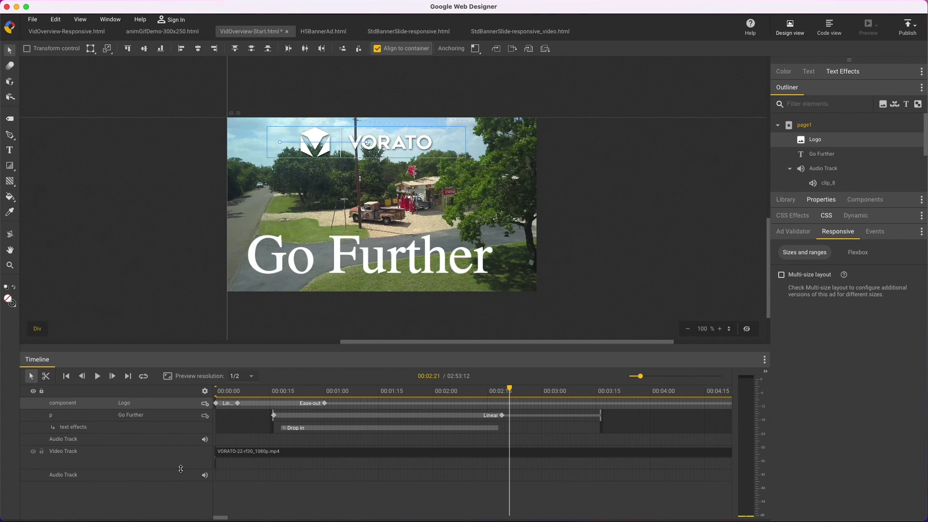
{"action": "left_click_drag", "start_coordinate": [181, 469], "coordinate": [178, 504]}
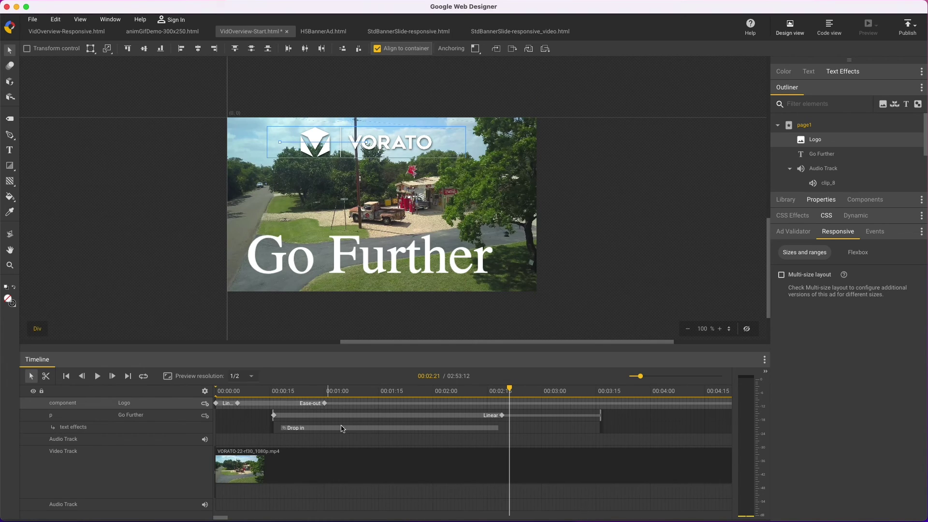
{"action": "left_click_drag", "start_coordinate": [512, 389], "coordinate": [347, 399]}
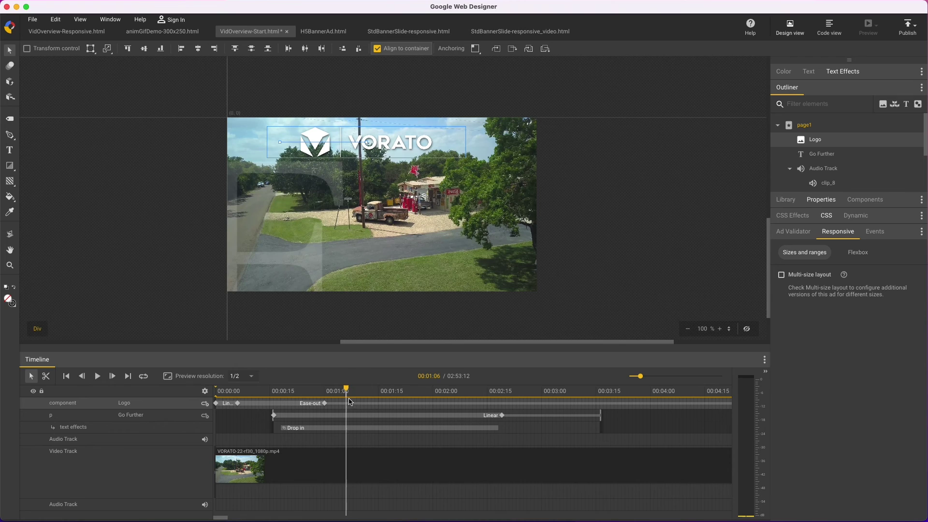
{"action": "left_click_drag", "start_coordinate": [289, 469], "coordinate": [420, 468]}
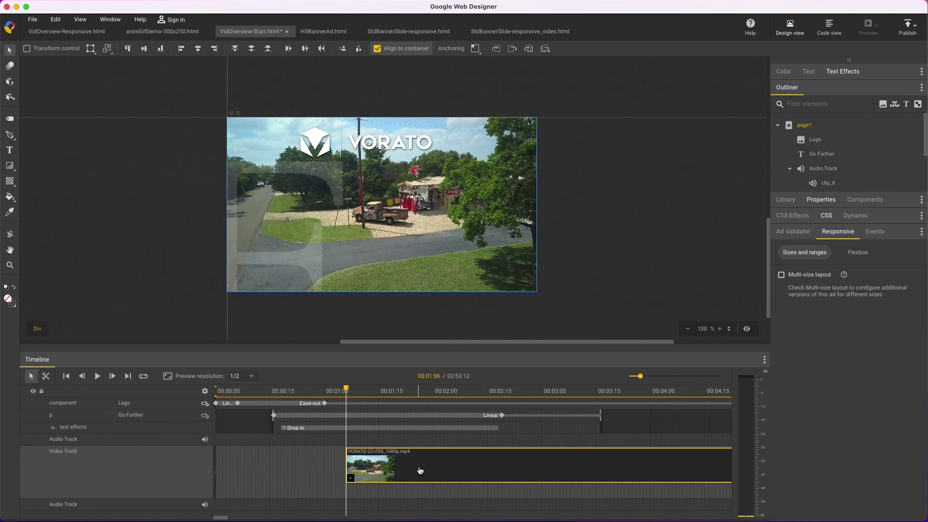